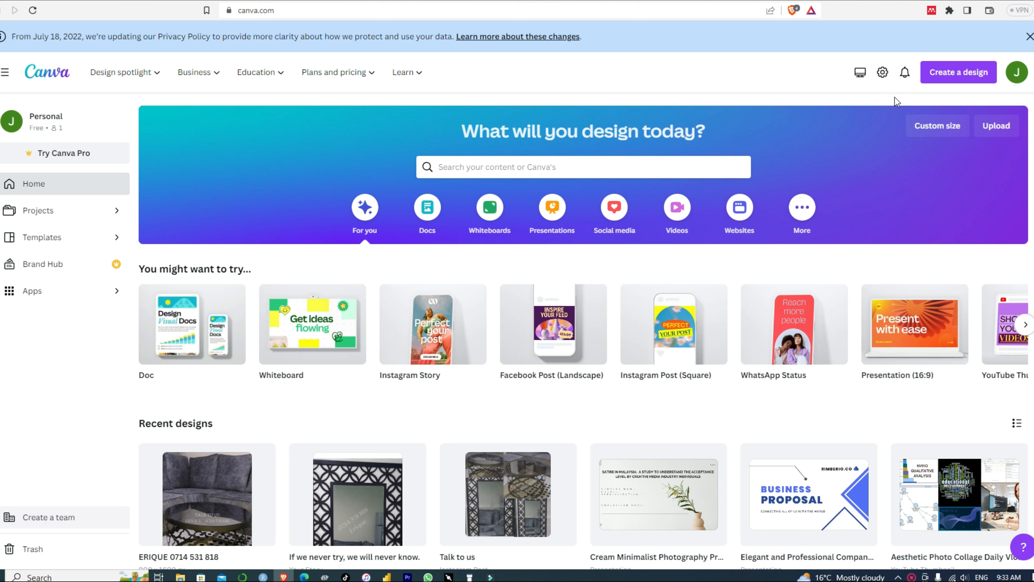
pyautogui.click(1016, 74)
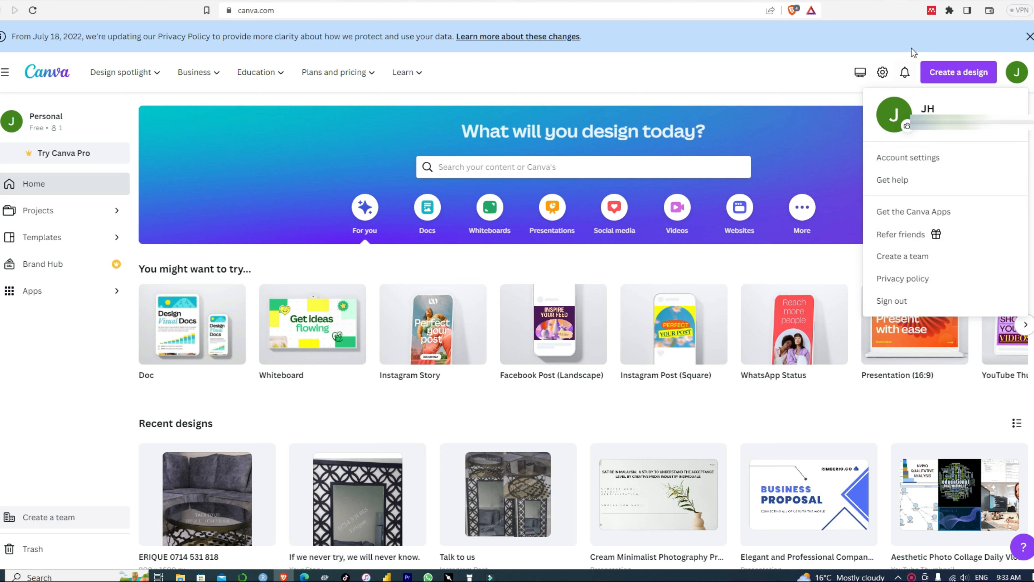
pyautogui.click(480, 140)
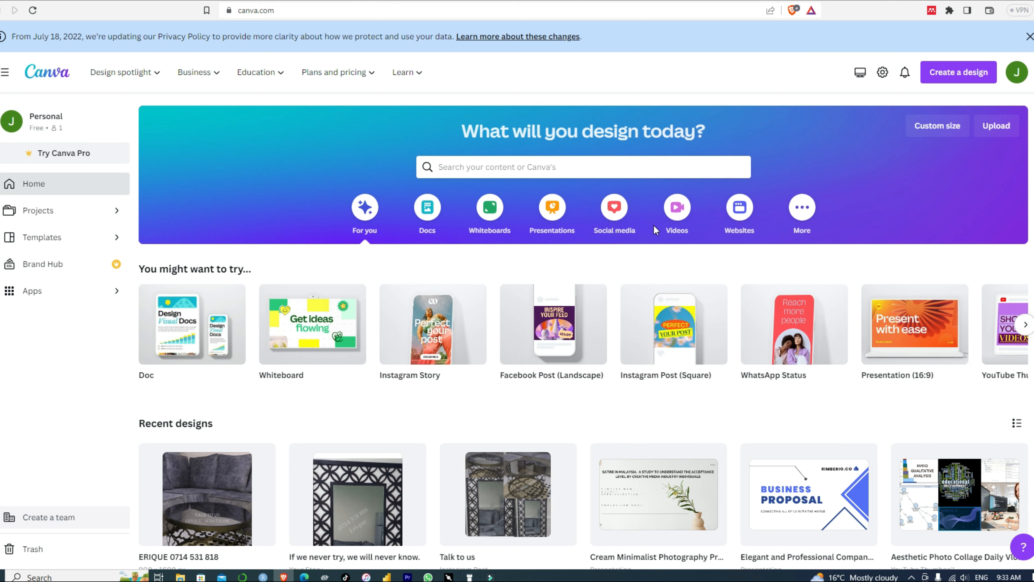
pyautogui.click(797, 221)
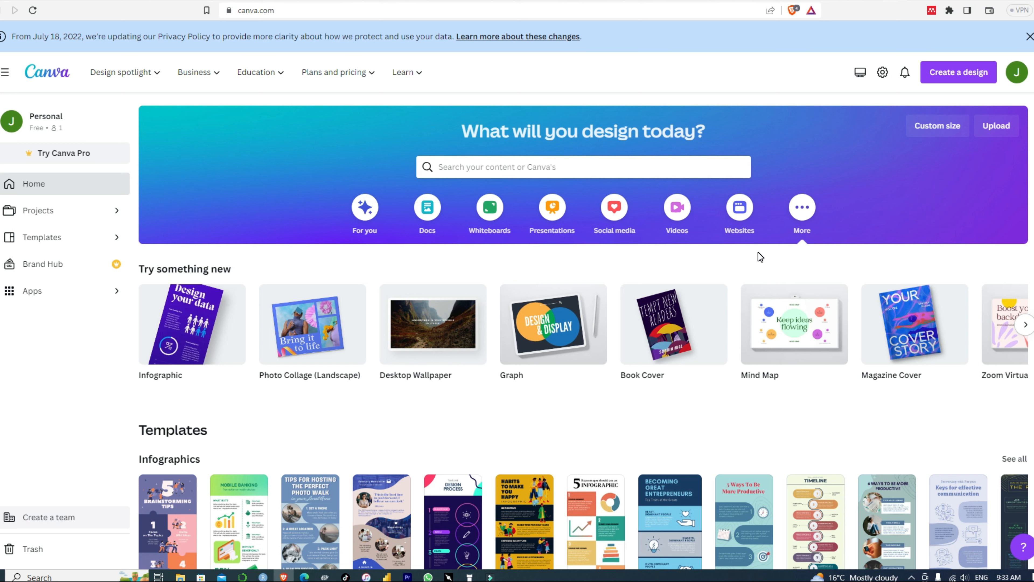
# - Browse the presentation templates and start a design from the Minimalist photography template with the vase
pyautogui.click(552, 207)
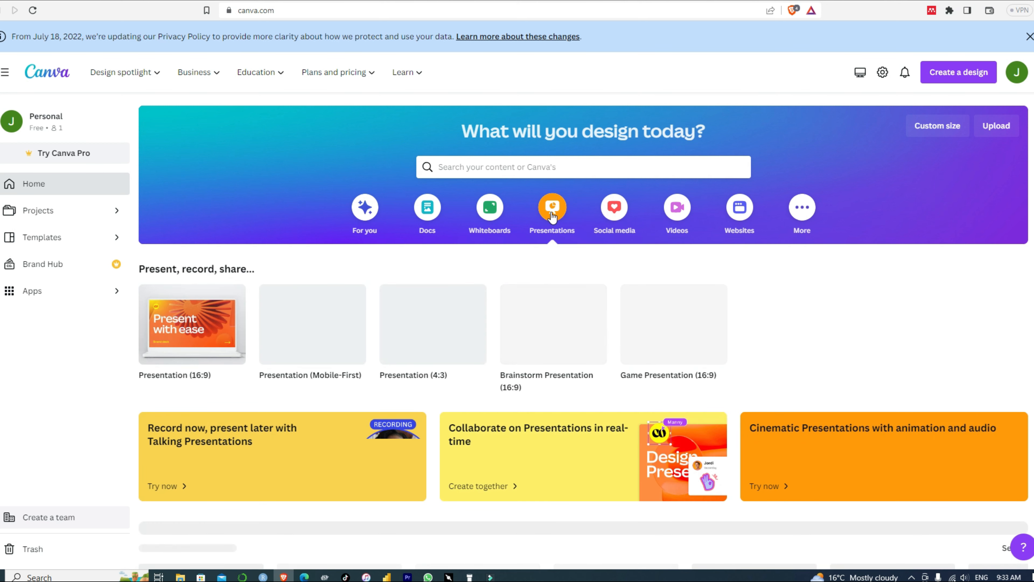
pyautogui.scroll(-8, 677, 249)
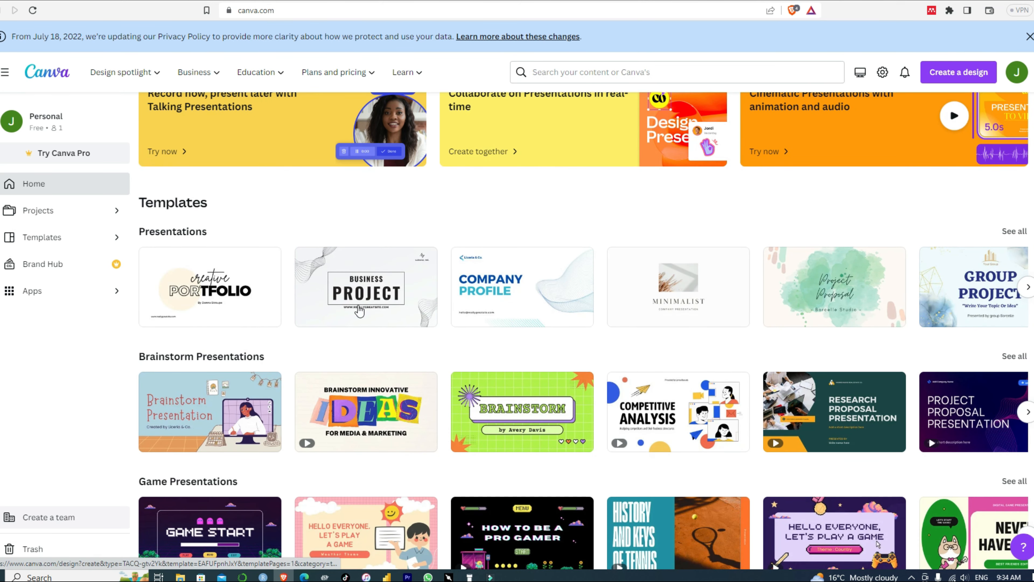
pyautogui.scroll(-1, 888, 377)
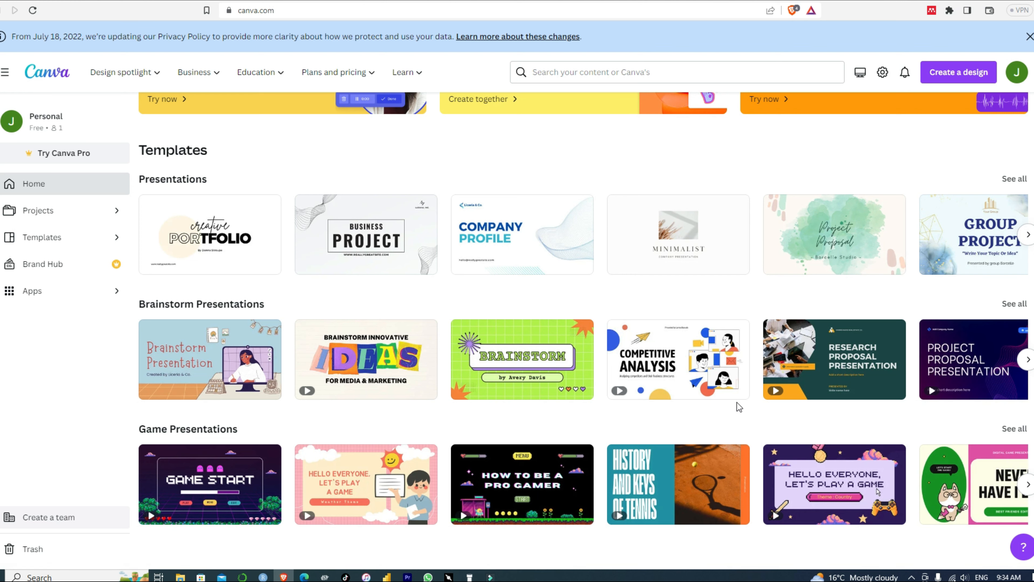
pyautogui.scroll(5, 342, 395)
pyautogui.scroll(-3, 529, 344)
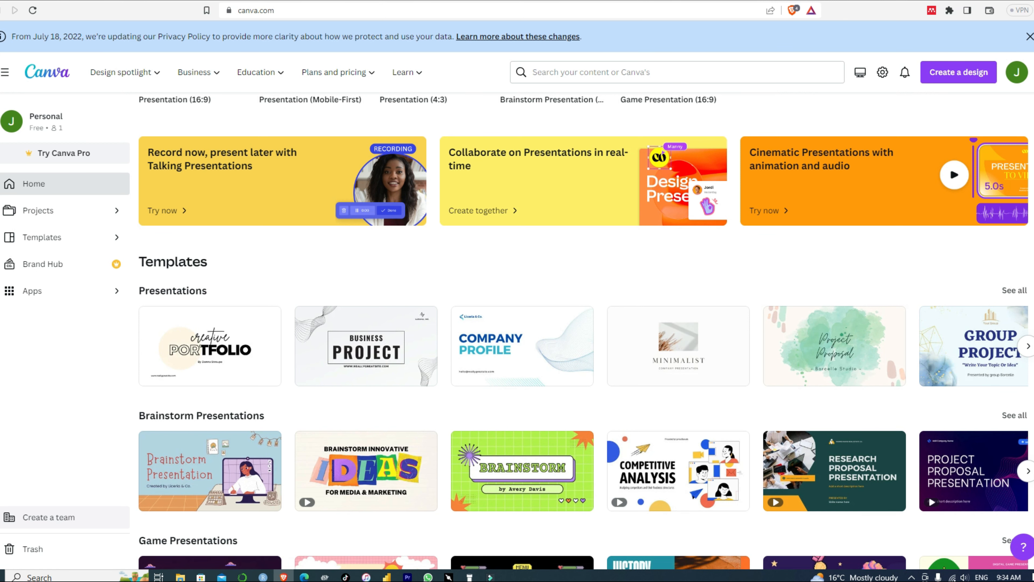
pyautogui.click(1028, 348)
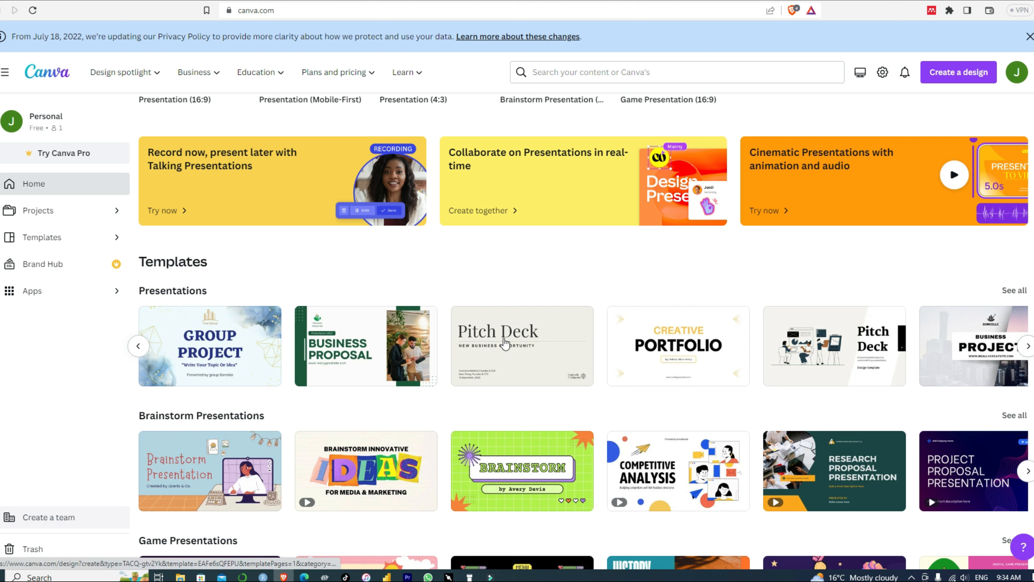
pyautogui.click(1025, 346)
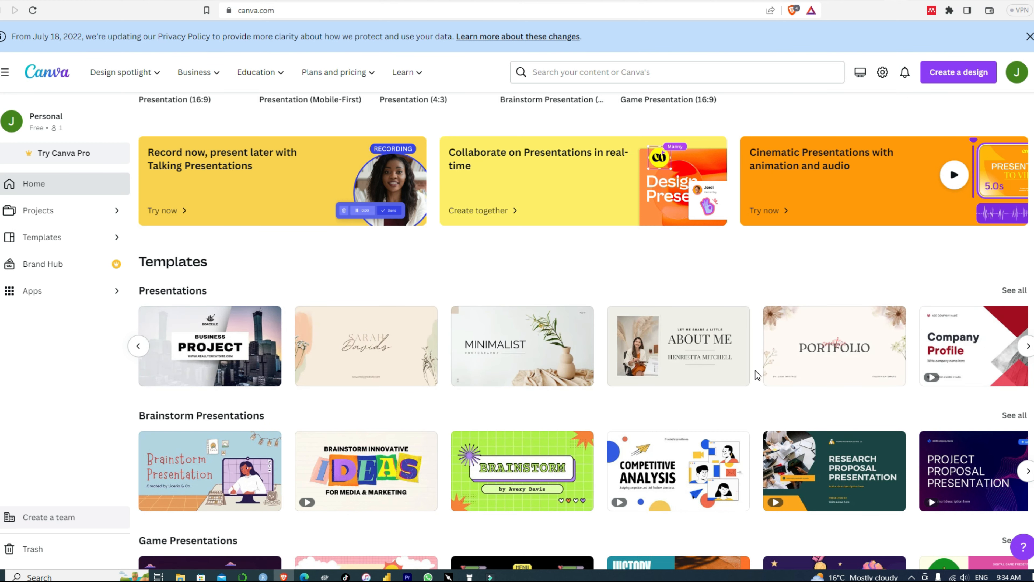
pyautogui.click(532, 345)
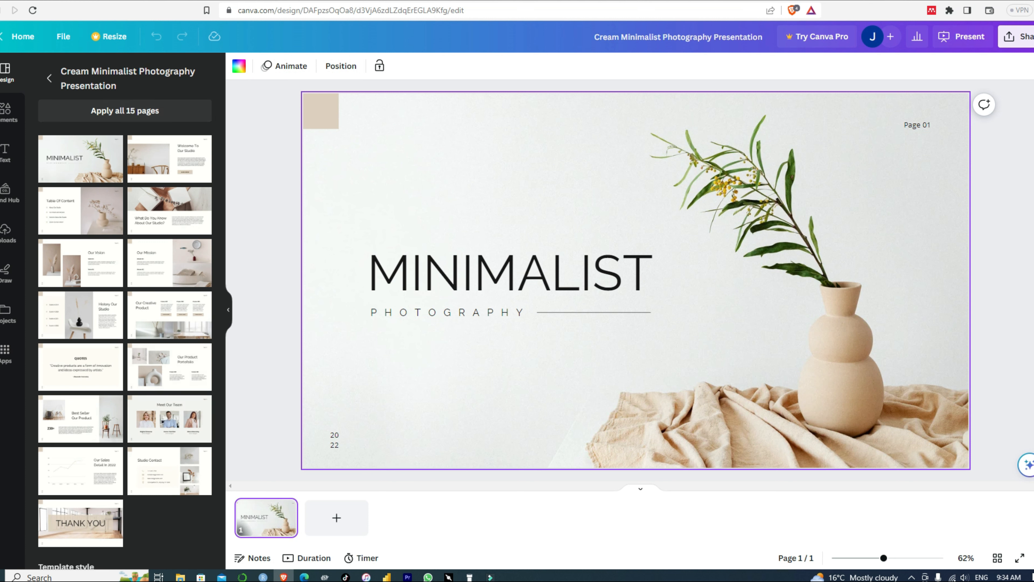
# - Look through the Elements, Text, Brand Hub, Uploads, Projects and Apps resources, and return to the template's page designs
pyautogui.click(7, 120)
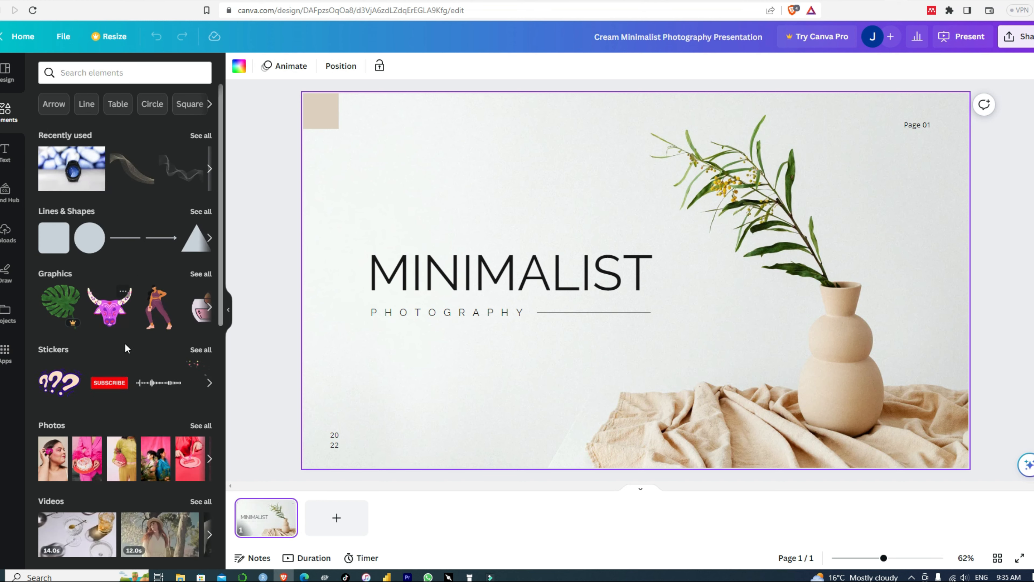
pyautogui.click(12, 162)
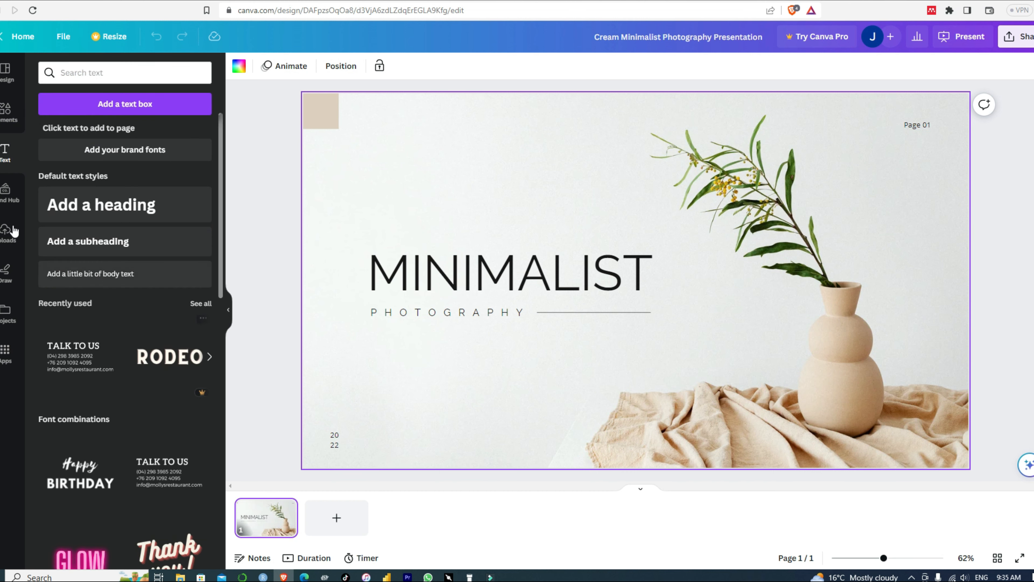
pyautogui.click(6, 195)
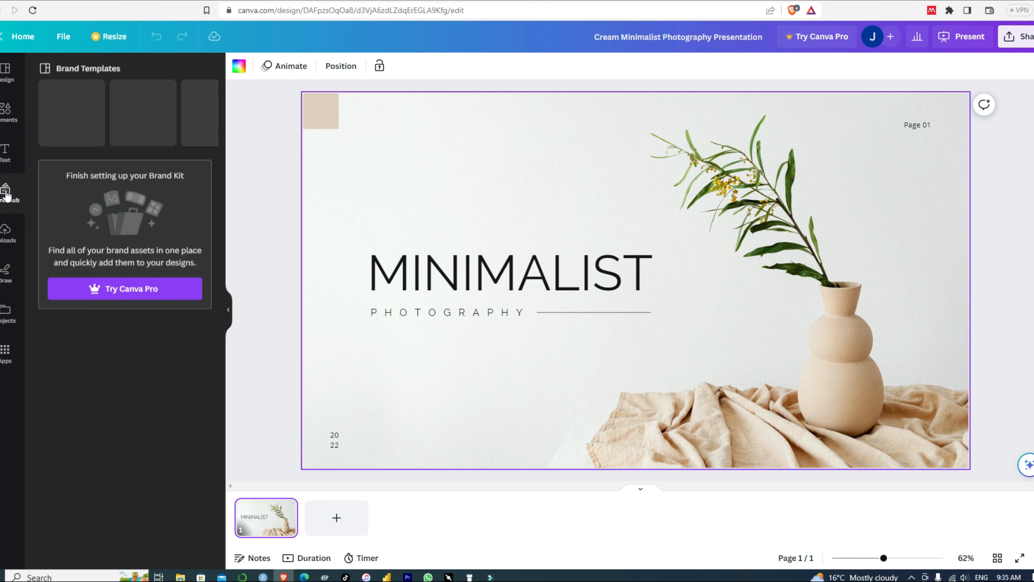
pyautogui.click(5, 232)
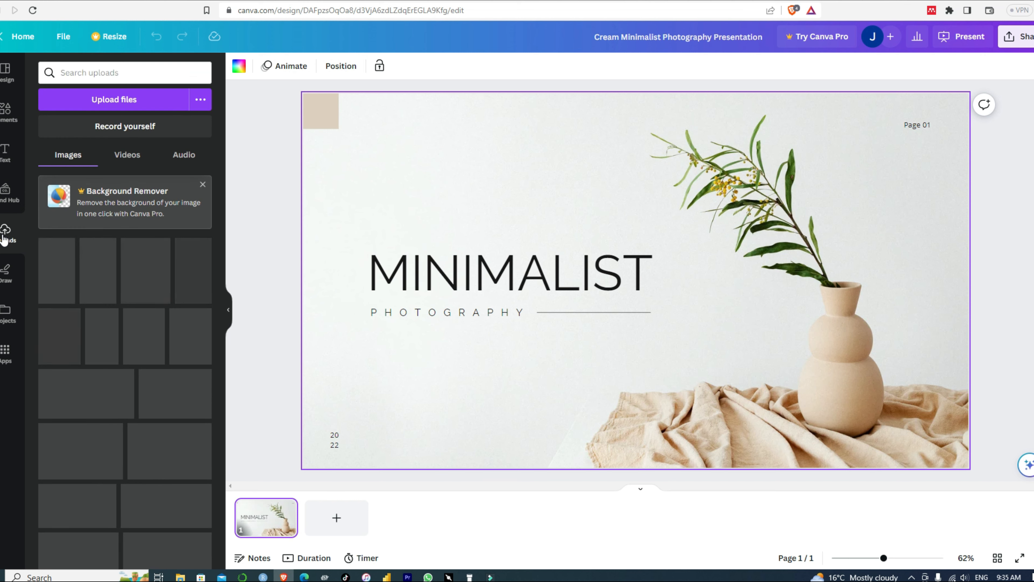
pyautogui.click(11, 320)
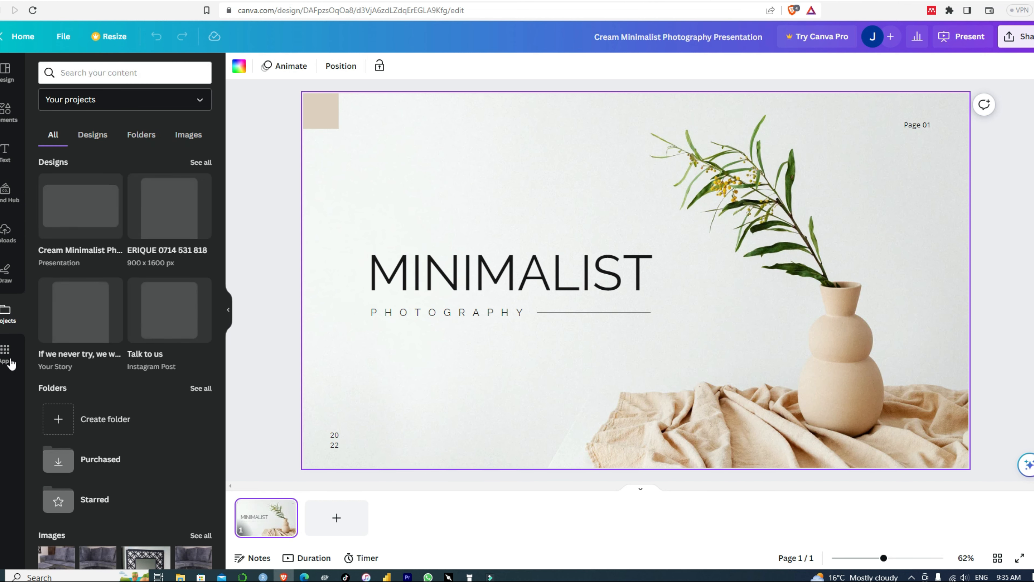
pyautogui.click(4, 354)
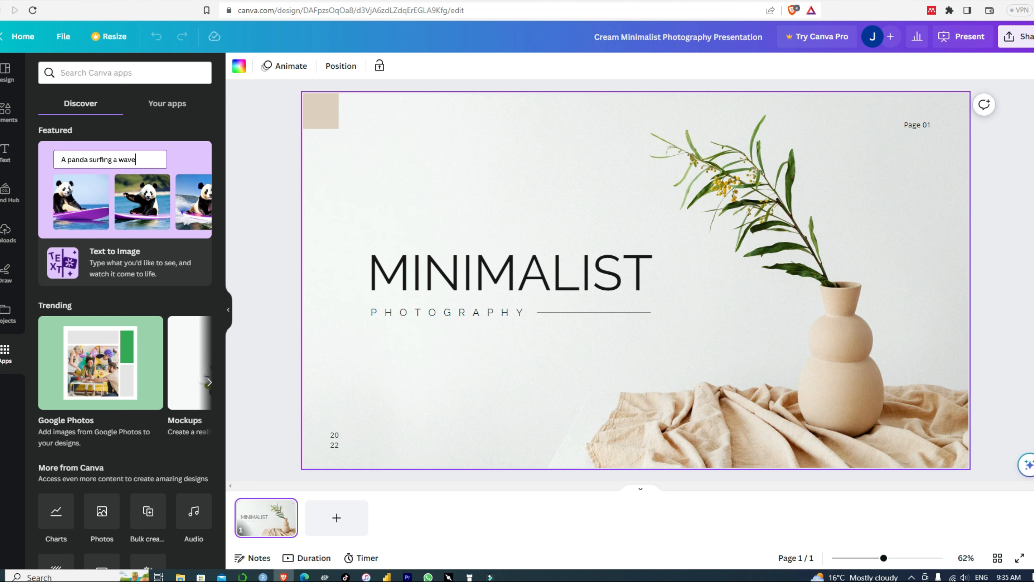
pyautogui.click(8, 75)
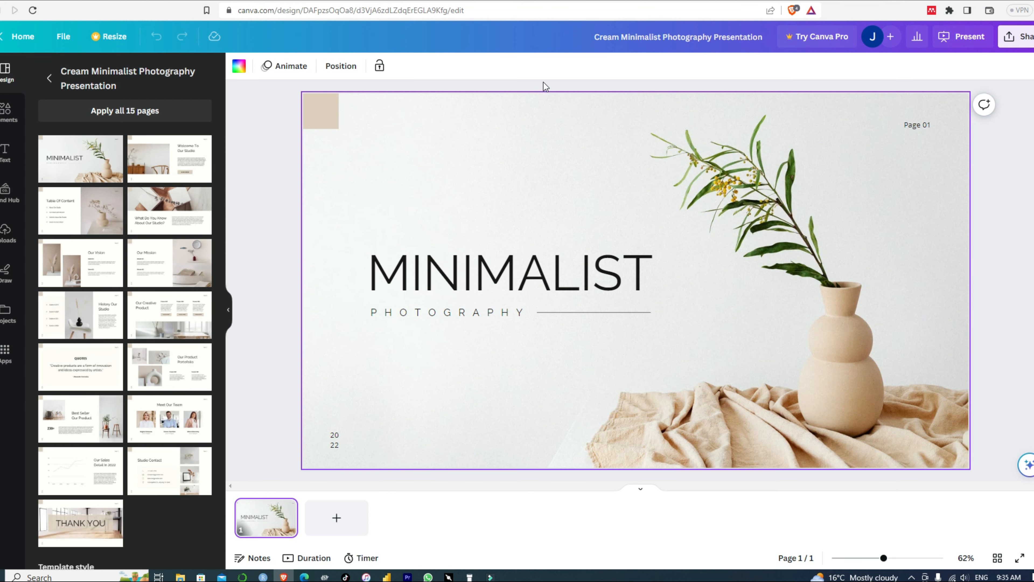
# - Replace the "MINIMALIST" title on the first page with "DEALING WITH CHILDREN IN THE ADOLESCENT STAGE"
pyautogui.click(540, 282)
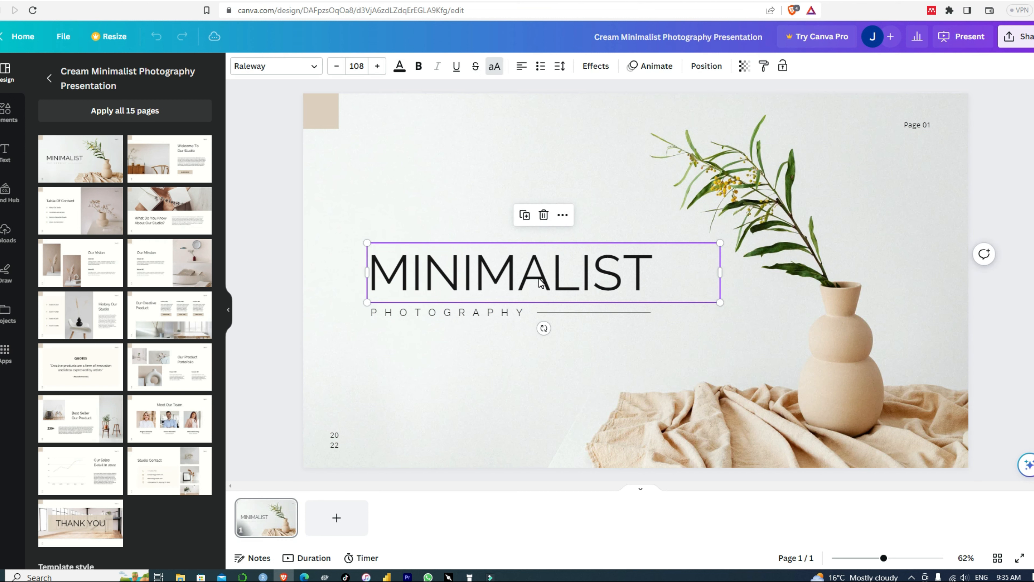
pyautogui.doubleClick(599, 281)
pyautogui.click(653, 273)
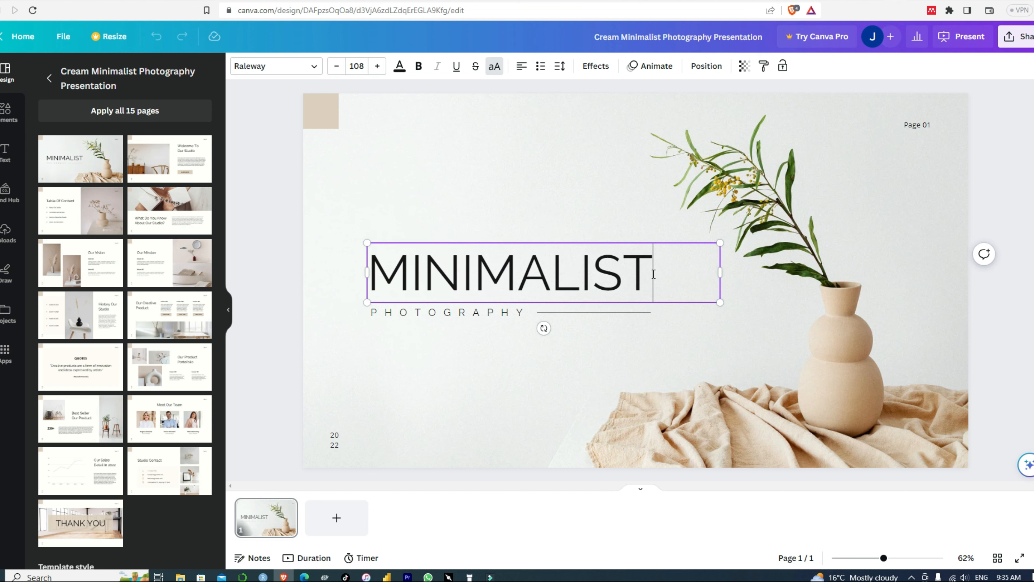
pyautogui.press('BackSpace')
pyautogui.press('BackSpace')
pyautogui.press('BackSpace')
pyautogui.press('BackSpace')
pyautogui.press('BackSpace')
pyautogui.press('BackSpace')
pyautogui.press('BackSpace')
pyautogui.press('BackSpace')
pyautogui.press('BackSpace')
pyautogui.press('BackSpace')
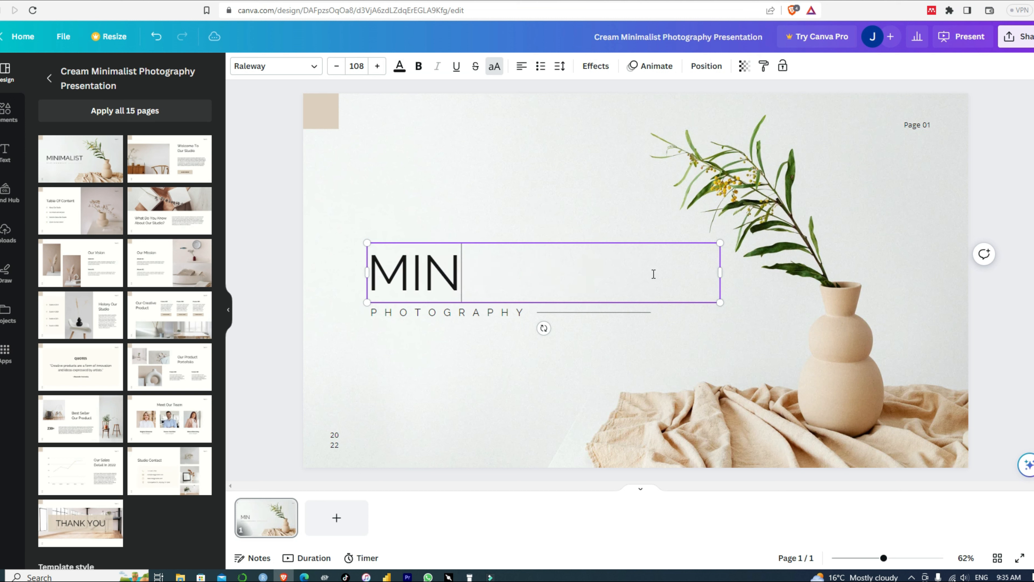
pyautogui.write('CHIL')
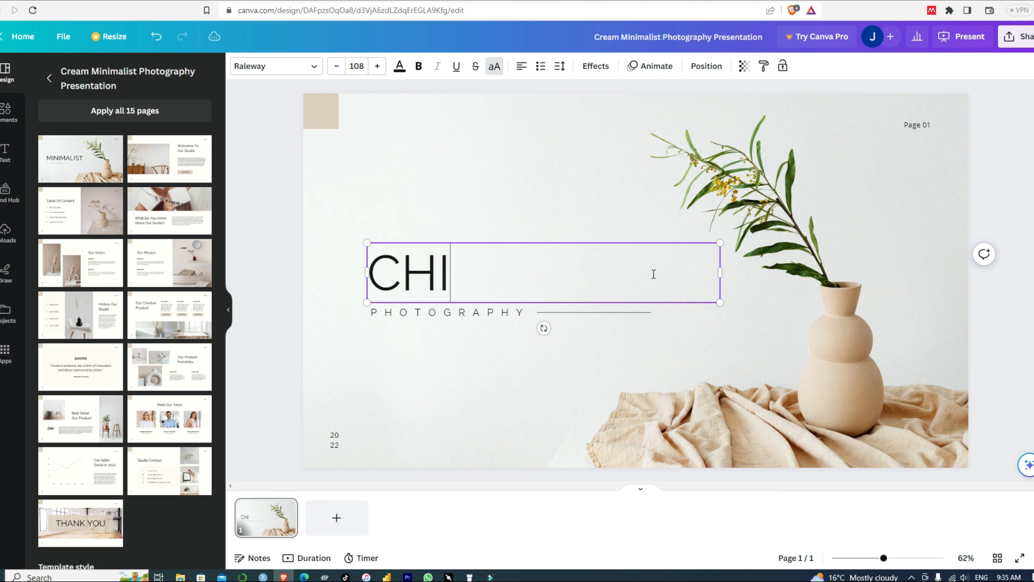
pyautogui.press('BackSpace')
pyautogui.press('BackSpace')
pyautogui.press('BackSpace')
pyautogui.press('BackSpace')
pyautogui.write('DE')
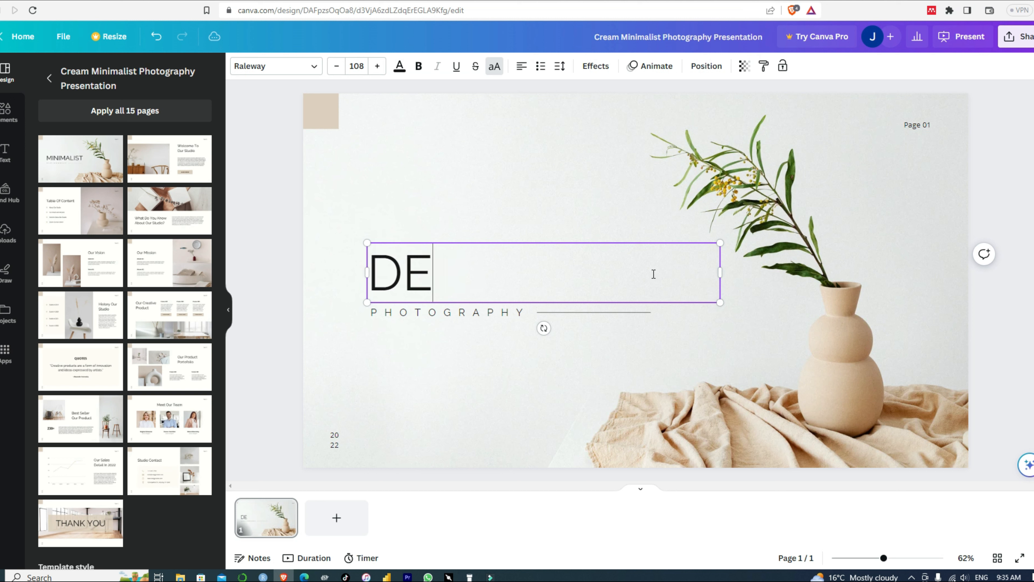
pyautogui.write('ALING WI')
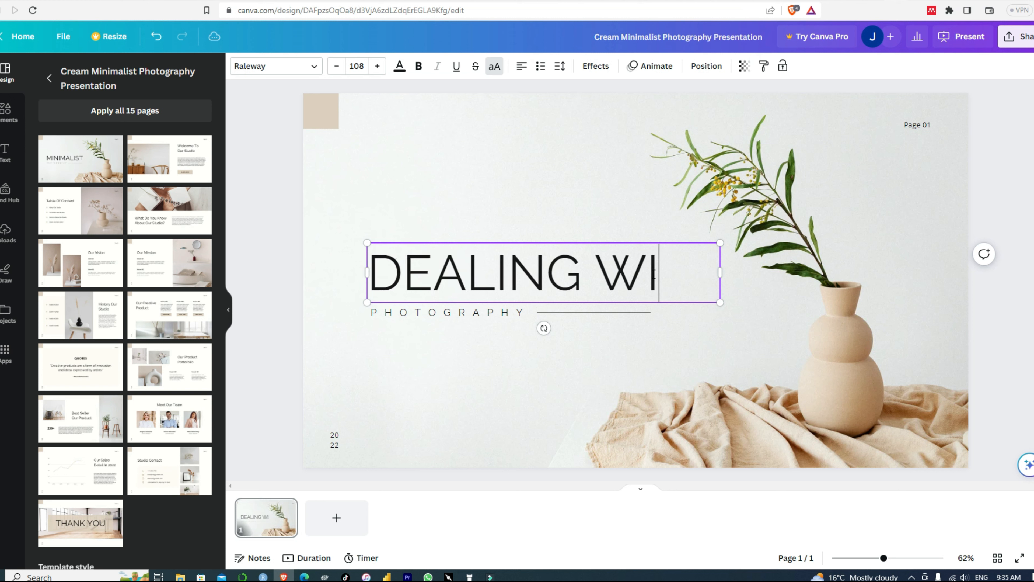
pyautogui.write('TH CHILDREN IN THE ')
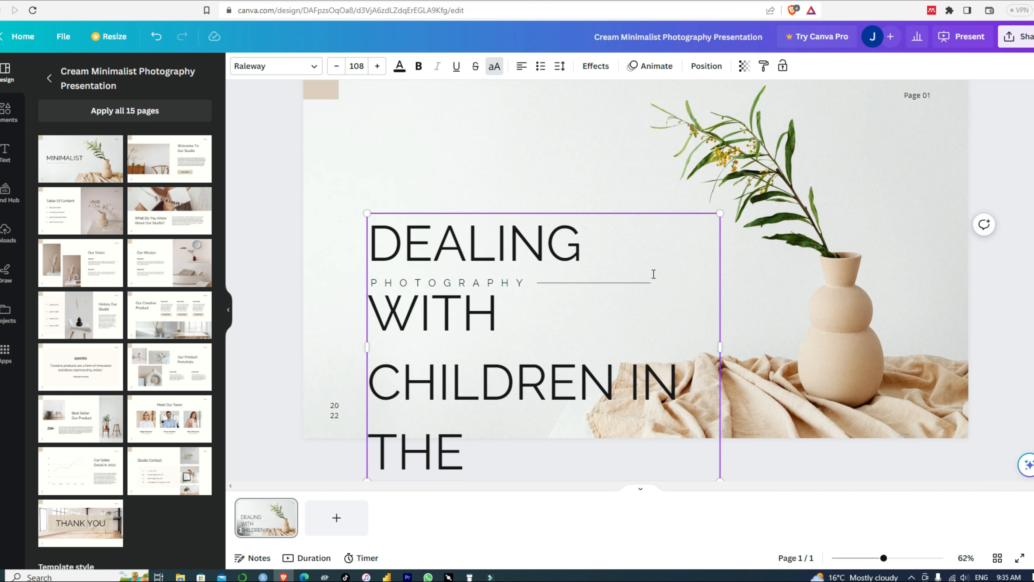
pyautogui.write('ADOS')
pyautogui.press('BackSpace')
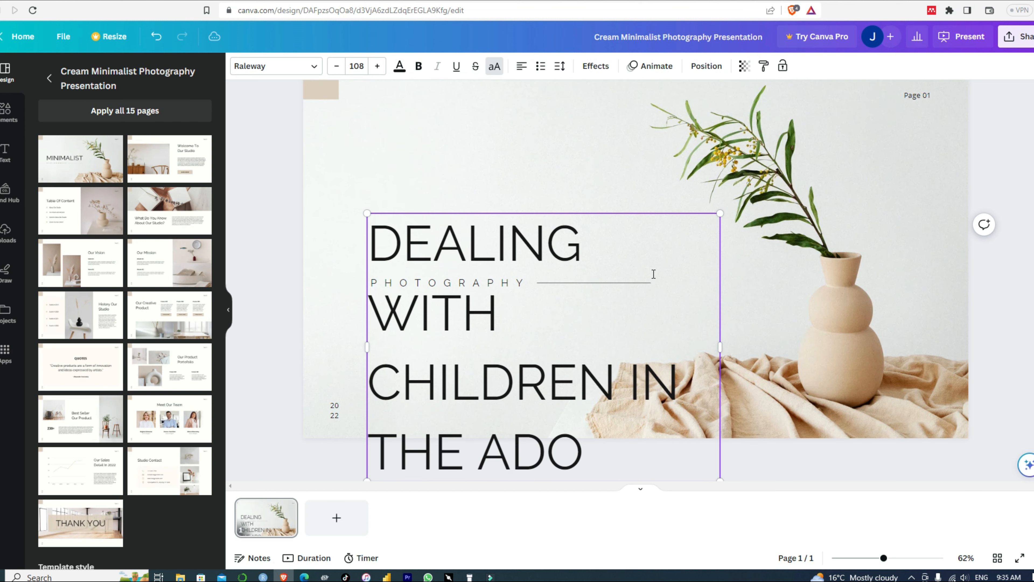
pyautogui.write('LESCENT')
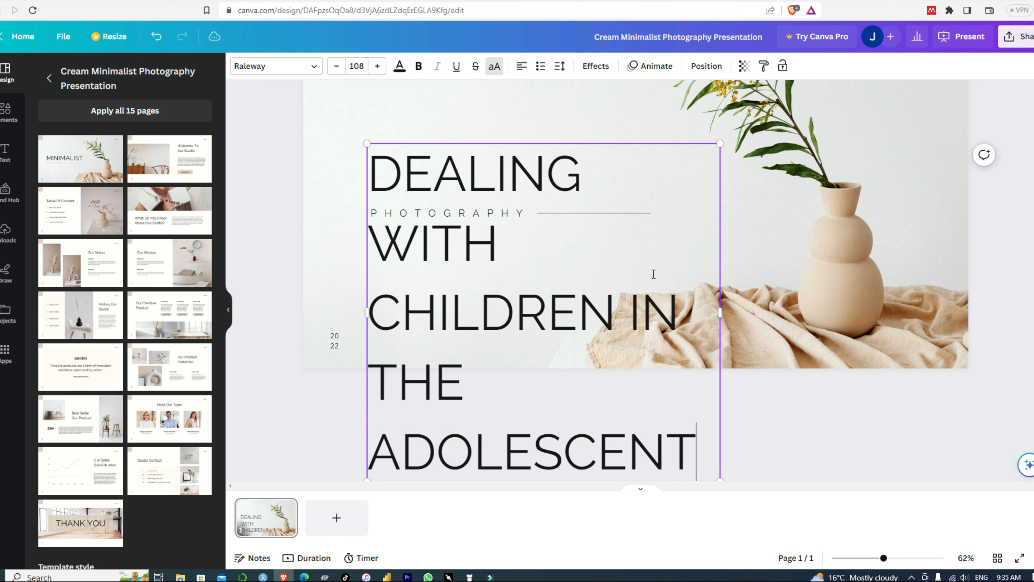
pyautogui.write(' STAGE')
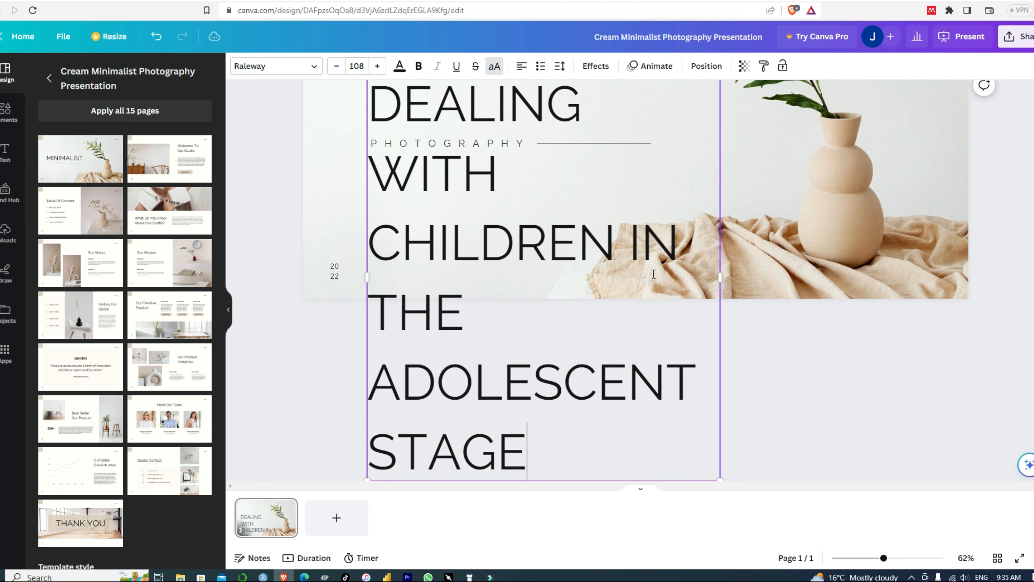
# - Reduce the font size of the whole title gradually to 69.7
pyautogui.hotkey('ctrl', 'a')
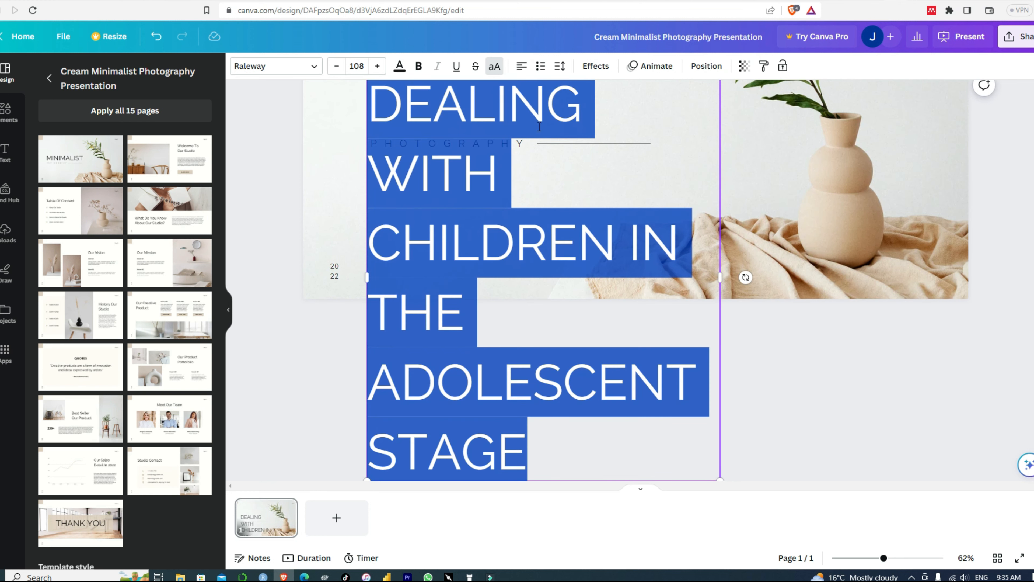
pyautogui.click(337, 67)
pyautogui.click(337, 67)
pyautogui.click(336, 66)
pyautogui.click(336, 66)
pyautogui.click(336, 67)
pyautogui.click(336, 67)
pyautogui.click(336, 66)
pyautogui.click(336, 67)
pyautogui.click(337, 66)
pyautogui.click(336, 67)
pyautogui.click(336, 67)
pyautogui.click(337, 66)
pyautogui.click(336, 67)
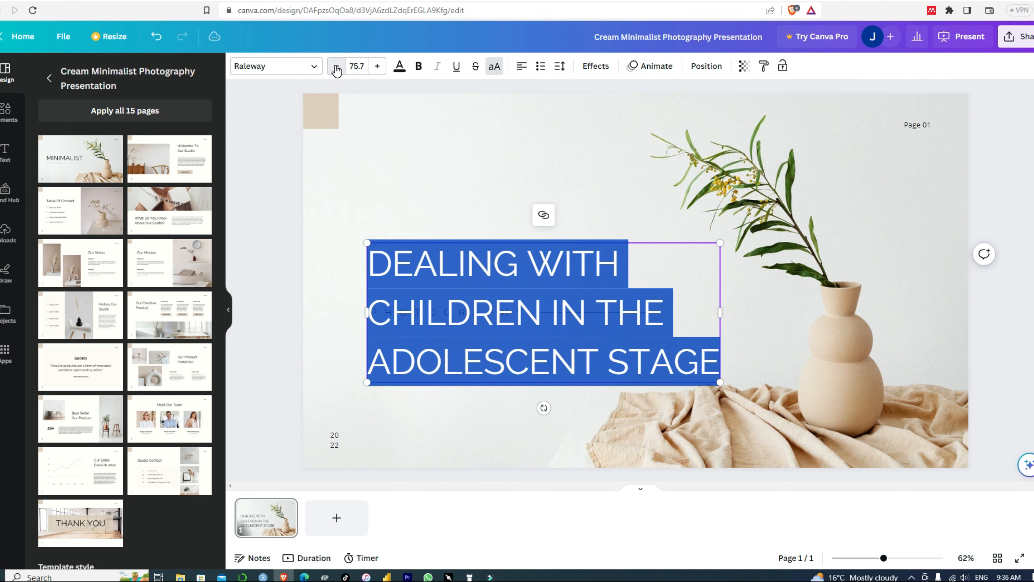
pyautogui.click(336, 67)
pyautogui.click(336, 66)
pyautogui.click(336, 67)
pyautogui.click(336, 67)
pyautogui.click(336, 66)
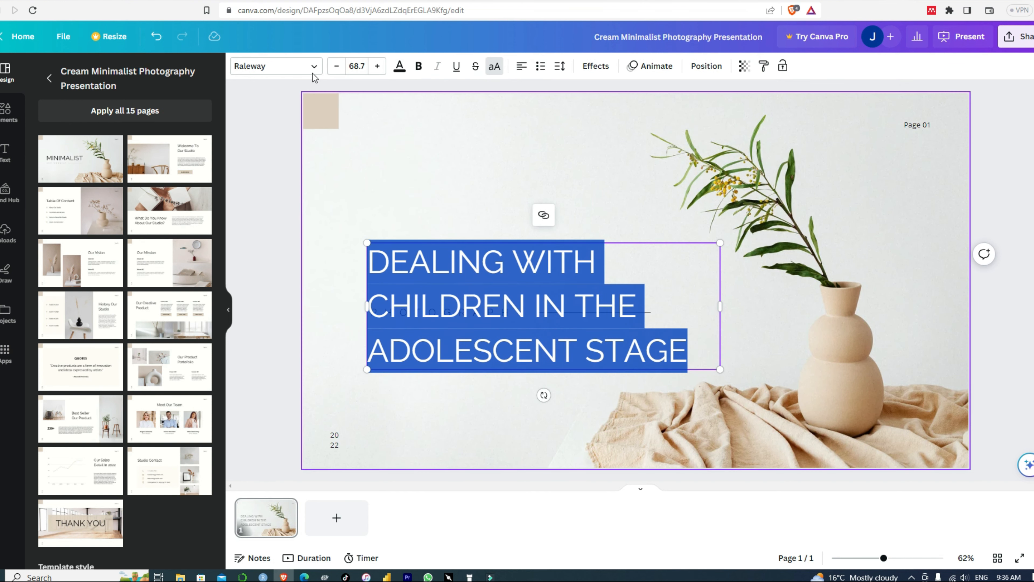
pyautogui.click(376, 67)
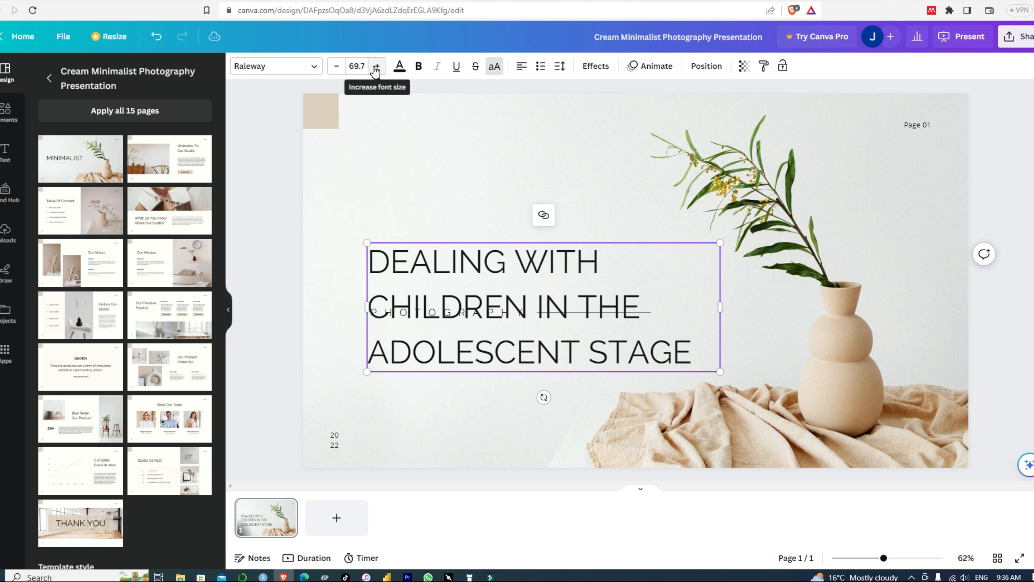
# - Set the first page title's font size to the preset value 42
pyautogui.click(364, 65)
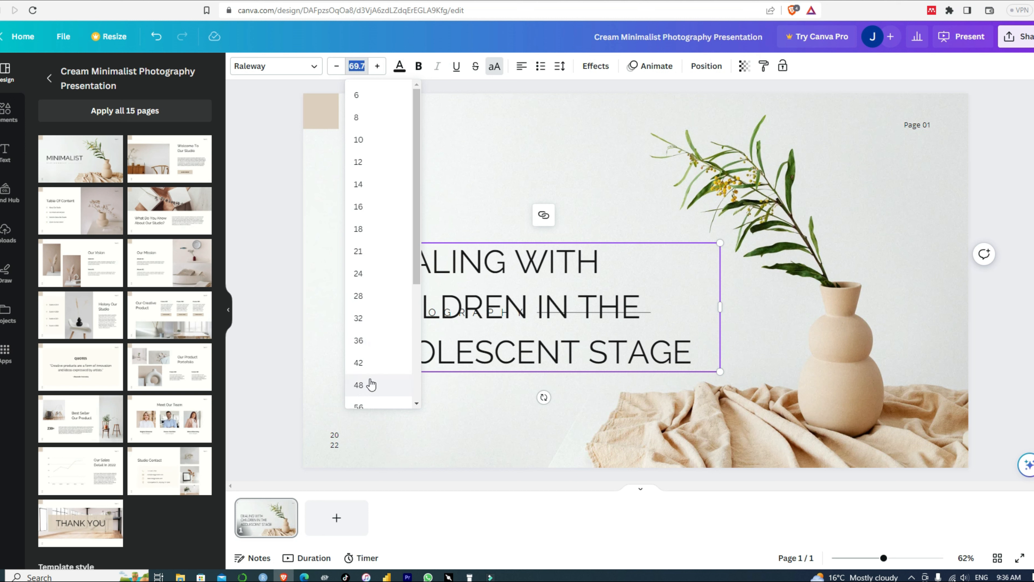
pyautogui.click(366, 364)
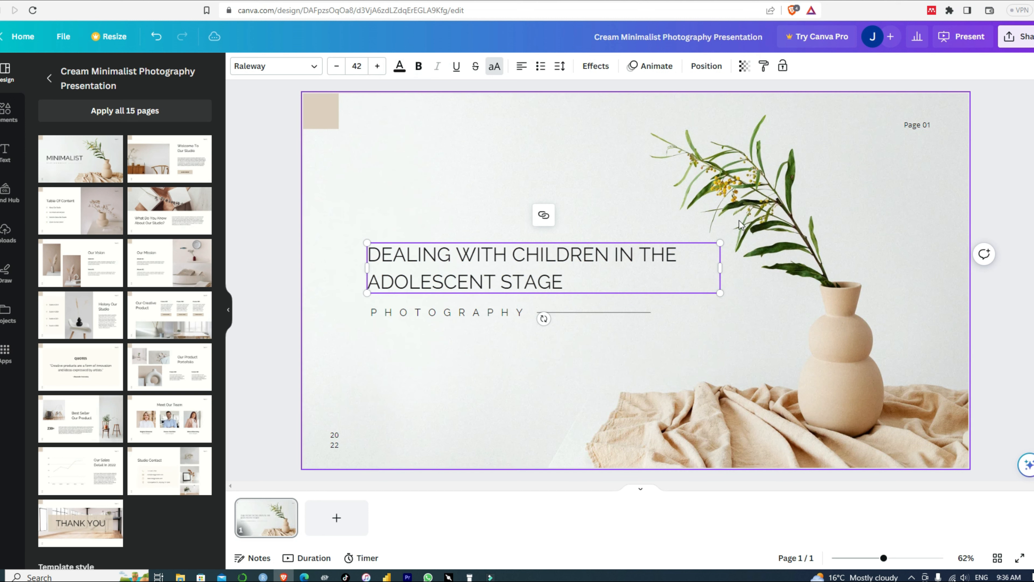
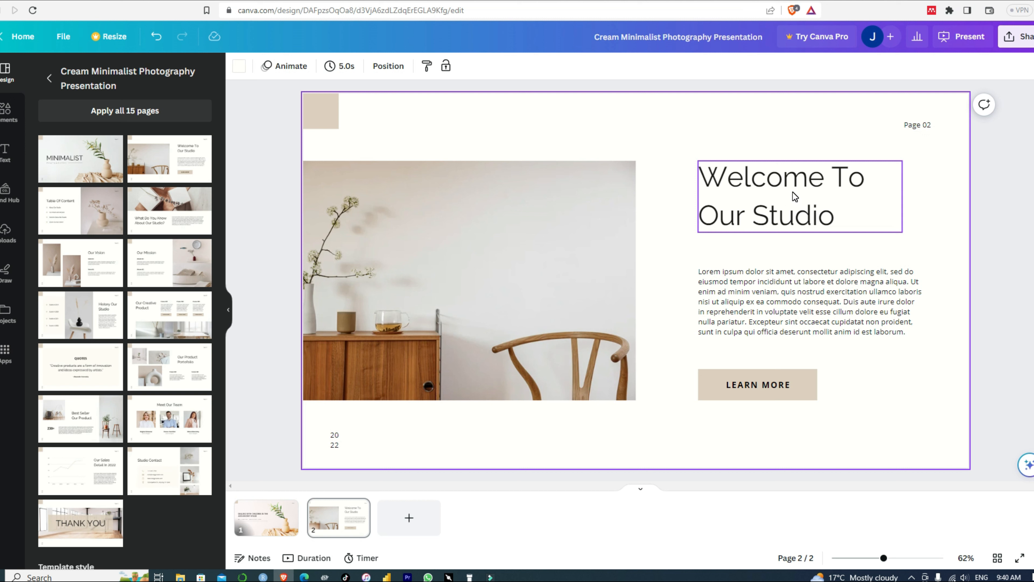
# - Replace the "Welcome To Our Studio" heading on page 2 with "INTRODUCTION" and widen its text box to fit one line
pyautogui.click(792, 192)
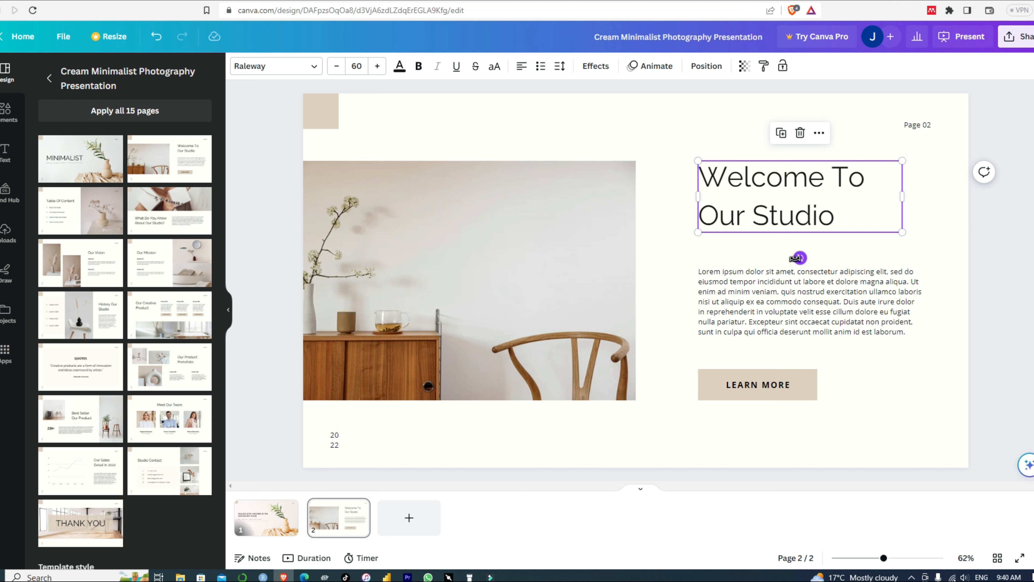
pyautogui.doubleClick(830, 207)
pyautogui.write('int')
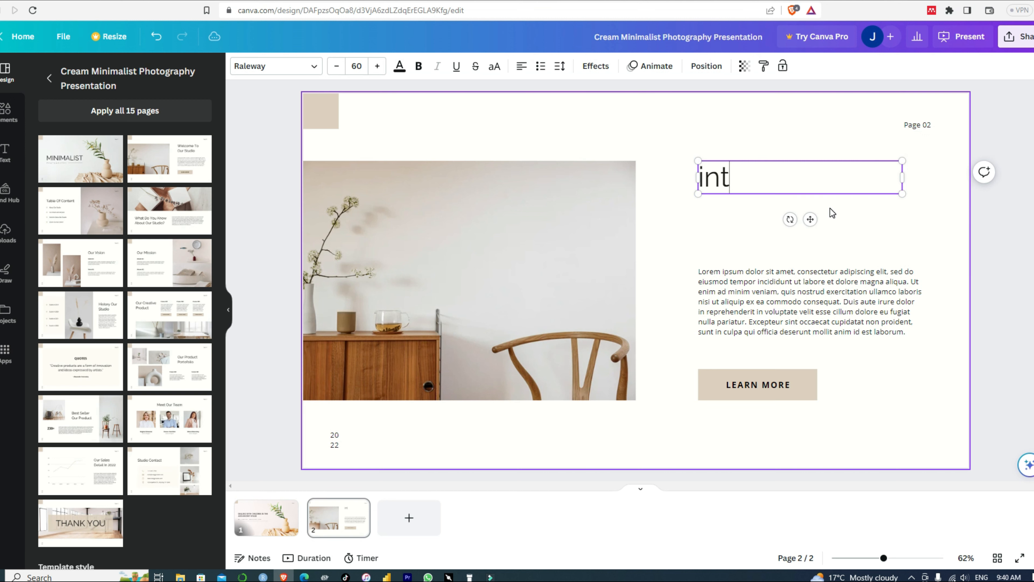
pyautogui.write('roduction')
pyautogui.press('BackSpace')
pyautogui.press('BackSpace')
pyautogui.press('BackSpace')
pyautogui.press('BackSpace')
pyautogui.press('BackSpace')
pyautogui.press('BackSpace')
pyautogui.press('BackSpace')
pyautogui.press('BackSpace')
pyautogui.press('BackSpace')
pyautogui.press('BackSpace')
pyautogui.press('BackSpace')
pyautogui.press('BackSpace')
pyautogui.write('INTRODUCTION')
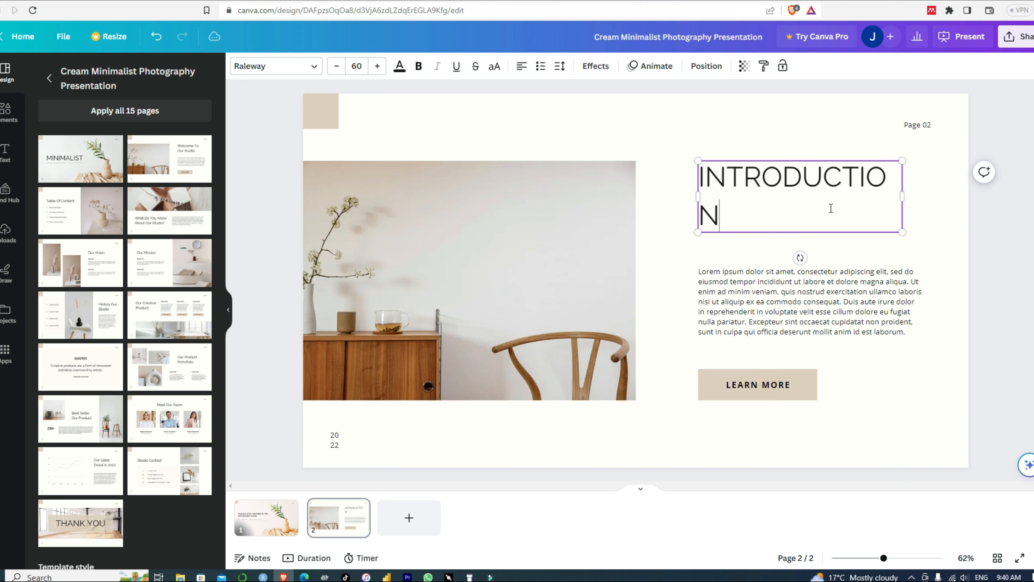
pyautogui.moveTo(904, 191); pyautogui.dragTo(921, 195)
# - Replace the placeholder paragraph under the heading with two lines: "who is an adolescent?" and "What are the challenges they go through?"
pyautogui.click(803, 288)
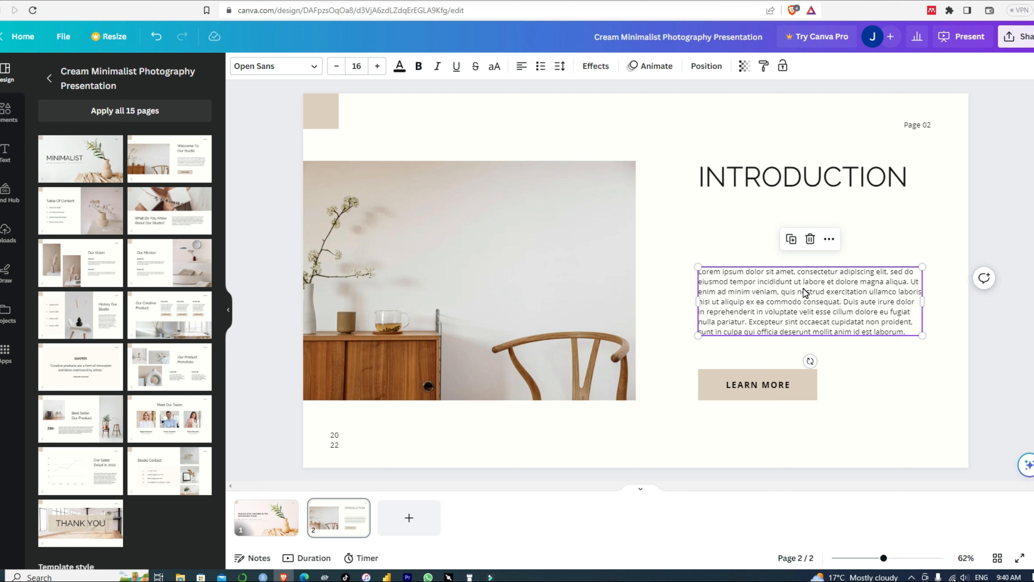
pyautogui.doubleClick(803, 289)
pyautogui.write('WHO IS AN AD')
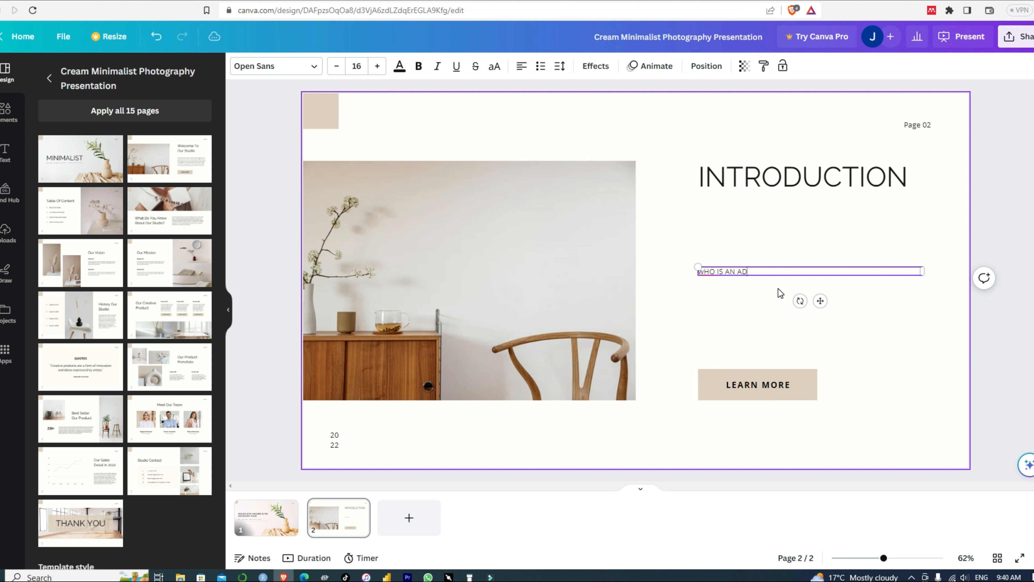
pyautogui.write('OS')
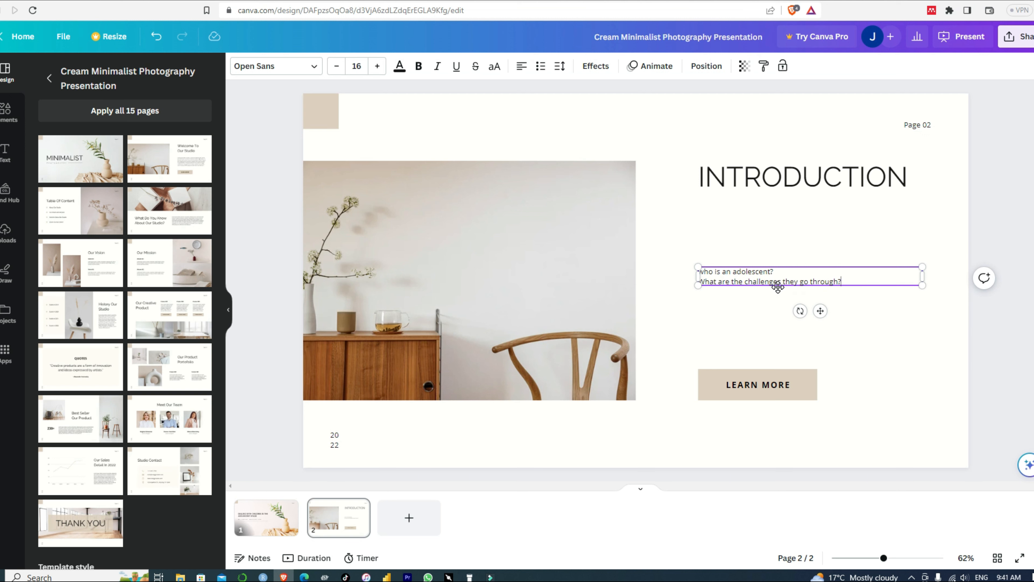
# - Enlarge both introduction questions to font size 25 and extend their text box toward the photo to a width of about 734
pyautogui.hotkey('ctrl', 'a')
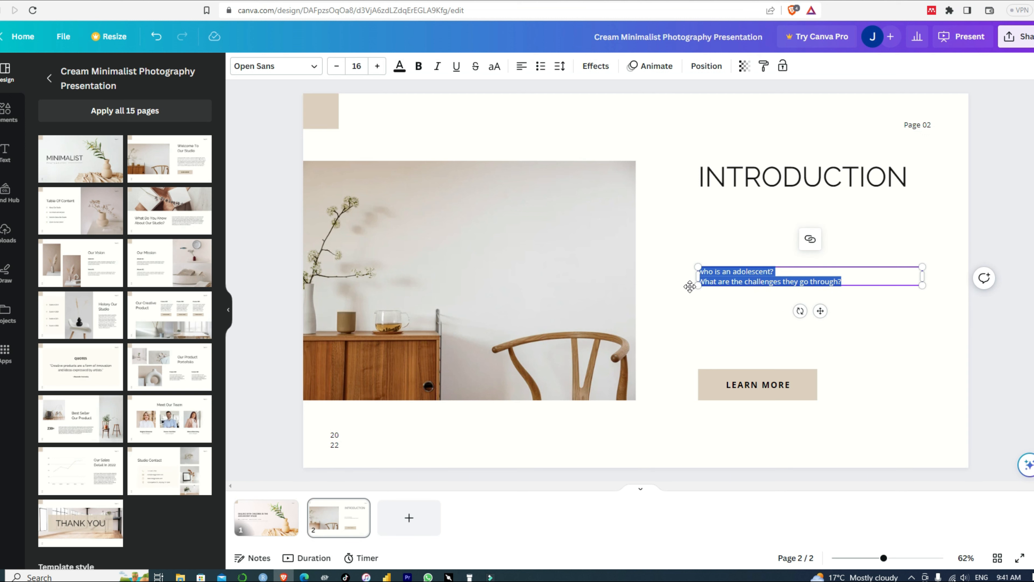
pyautogui.click(379, 67)
pyautogui.click(379, 67)
pyautogui.click(378, 68)
pyautogui.click(379, 67)
pyautogui.click(379, 68)
pyautogui.click(379, 67)
pyautogui.click(379, 67)
pyautogui.click(378, 67)
pyautogui.click(378, 67)
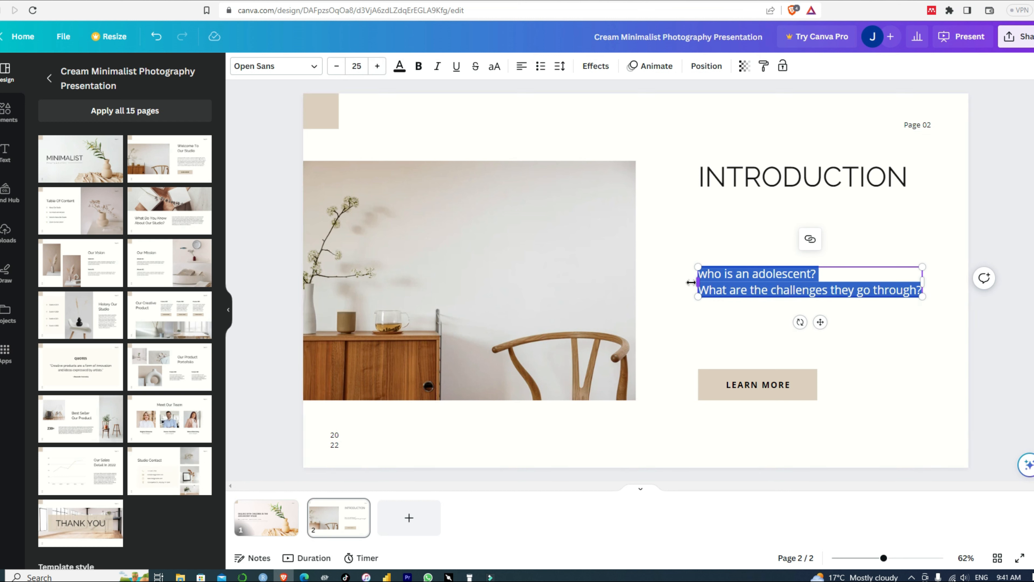
pyautogui.moveTo(695, 282); pyautogui.dragTo(665, 274)
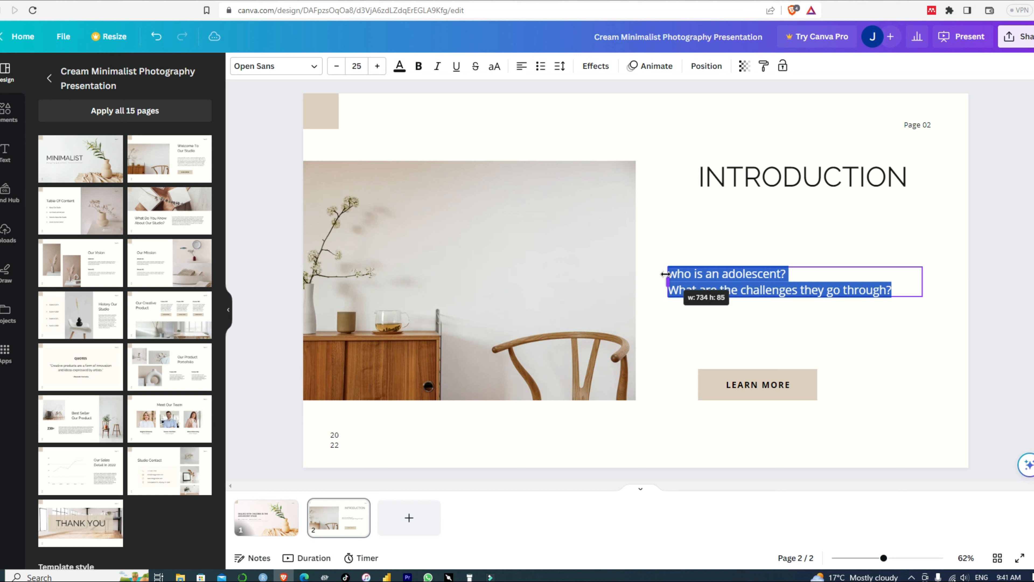
# - Set the line spacing of the two introduction questions to 1.5, keeping letter spacing at 0
pyautogui.click(560, 66)
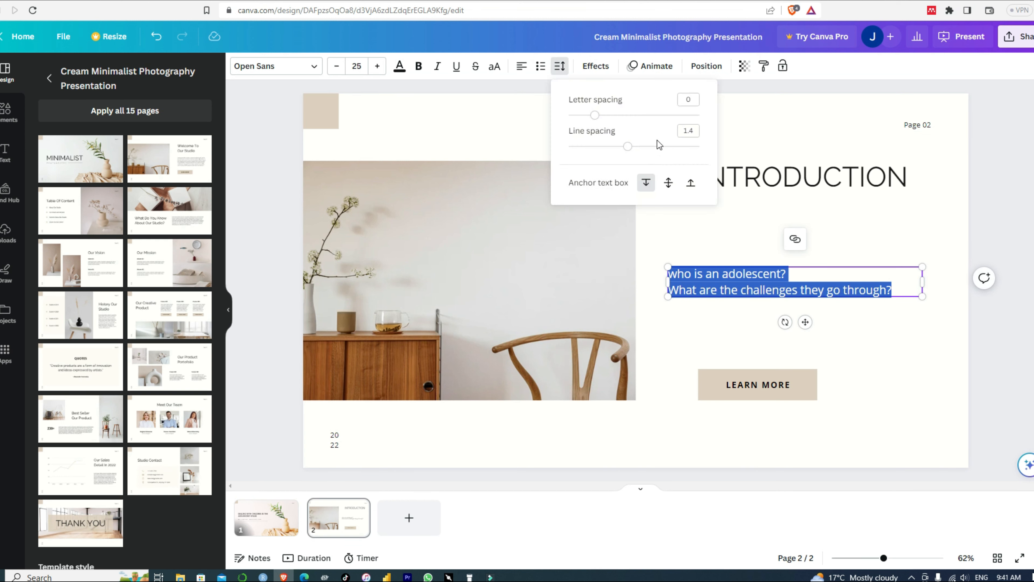
pyautogui.moveTo(629, 147)
pyautogui.mouseDown()
pyautogui.moveTo(653, 147)
pyautogui.moveTo(637, 154)
pyautogui.mouseUp()
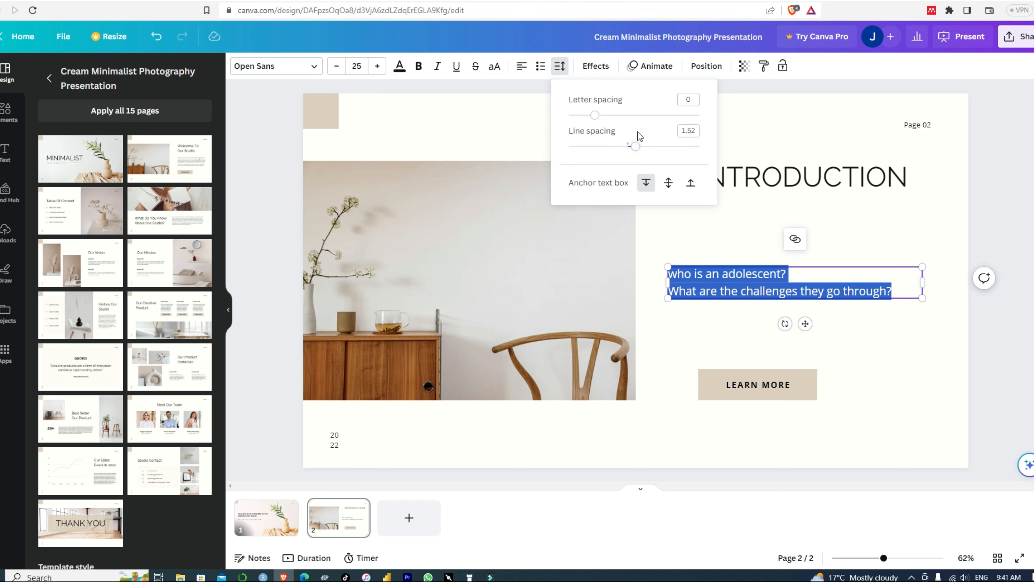
pyautogui.click(688, 131)
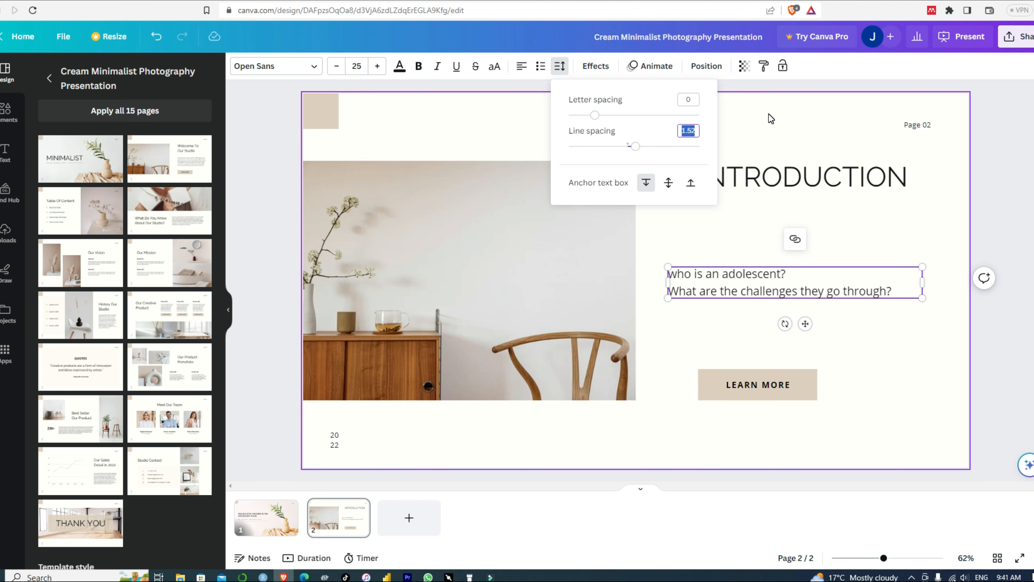
pyautogui.write('1.5')
pyautogui.press('Return')
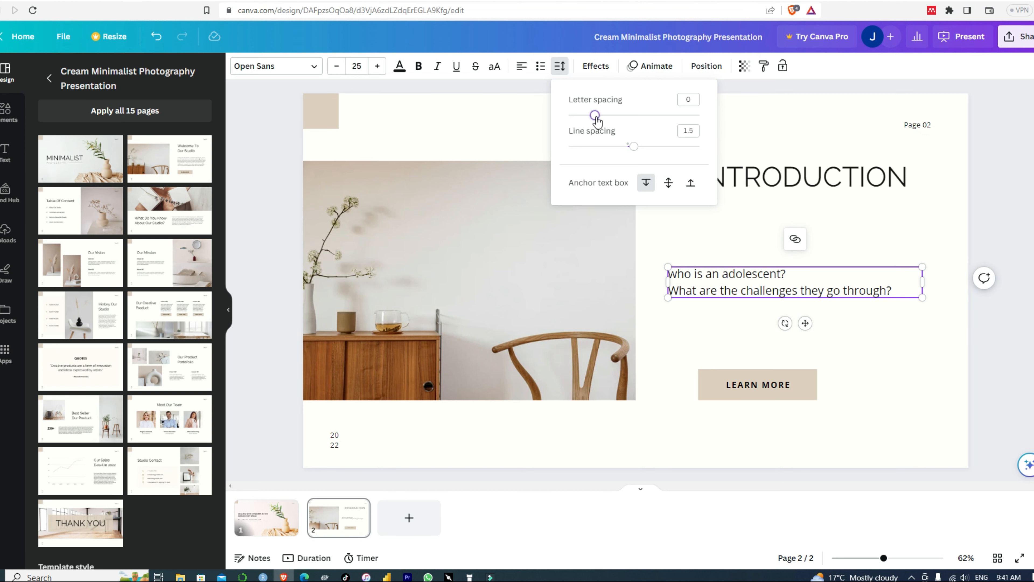
pyautogui.moveTo(594, 116)
pyautogui.mouseDown()
pyautogui.moveTo(642, 122)
pyautogui.moveTo(574, 128)
pyautogui.moveTo(595, 129)
pyautogui.mouseUp()
pyautogui.click(670, 335)
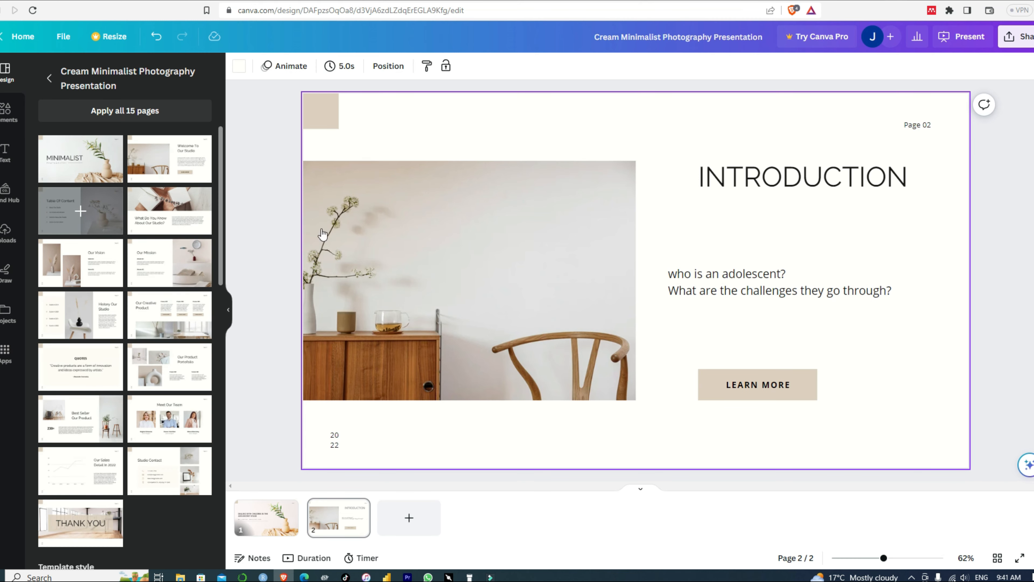
# - Add the template's "Table Of Content" design as a new page and move it to second place, before the introduction
pyautogui.click(84, 220)
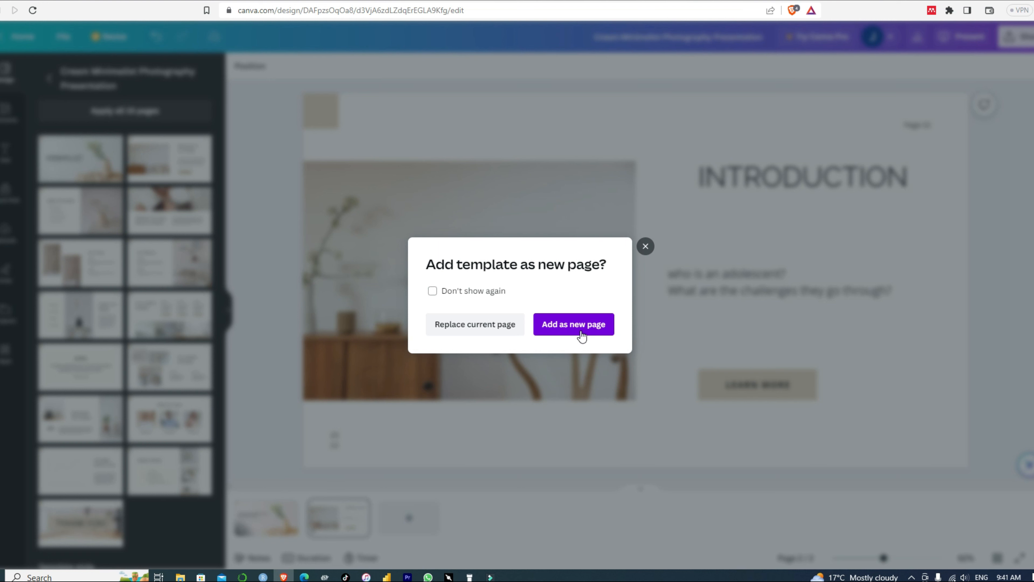
pyautogui.click(575, 332)
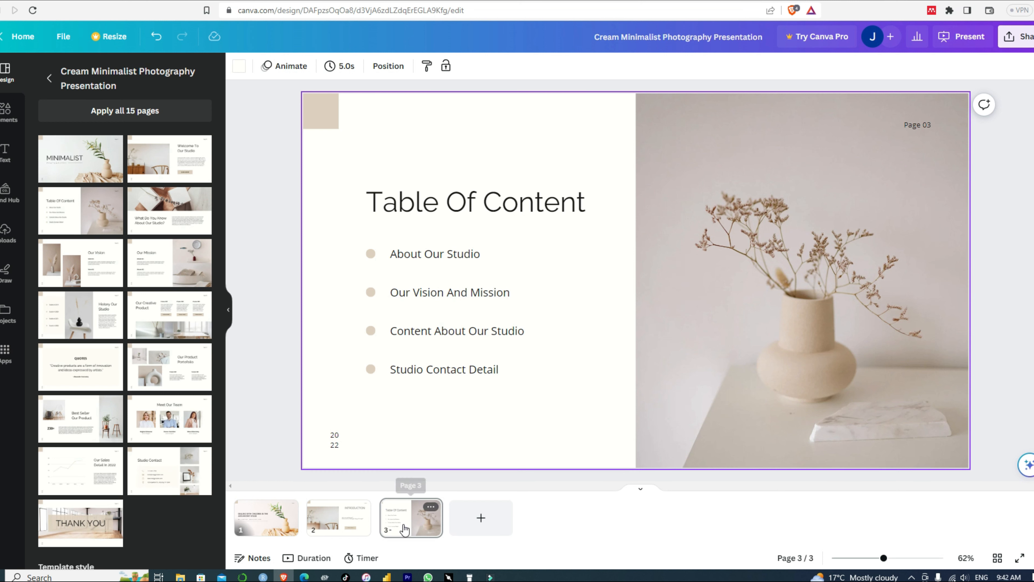
pyautogui.moveTo(399, 521); pyautogui.dragTo(301, 511)
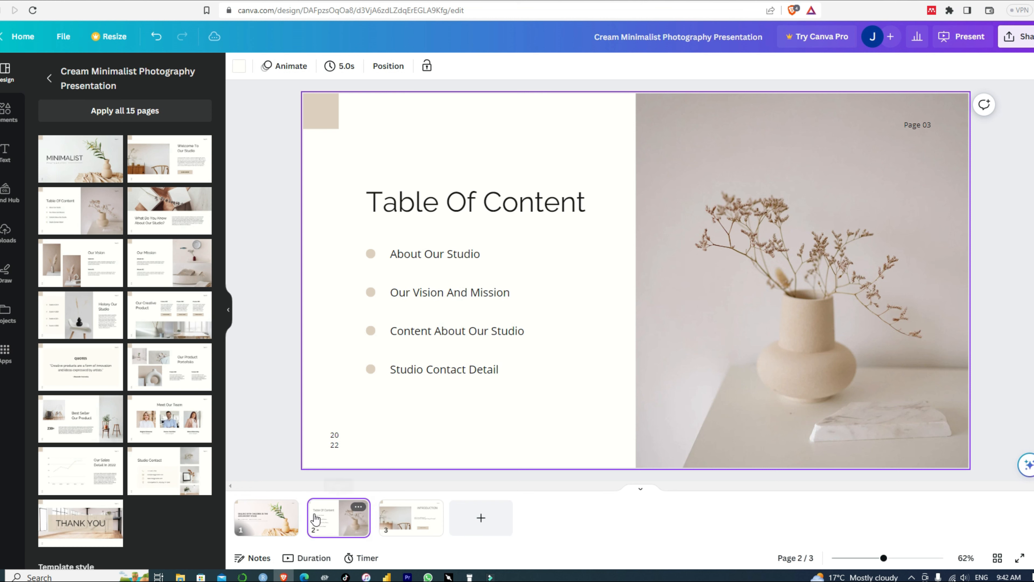
# - Check the order of the three pages, and add the "Our Vision" design as a new page after the introduction
pyautogui.click(408, 526)
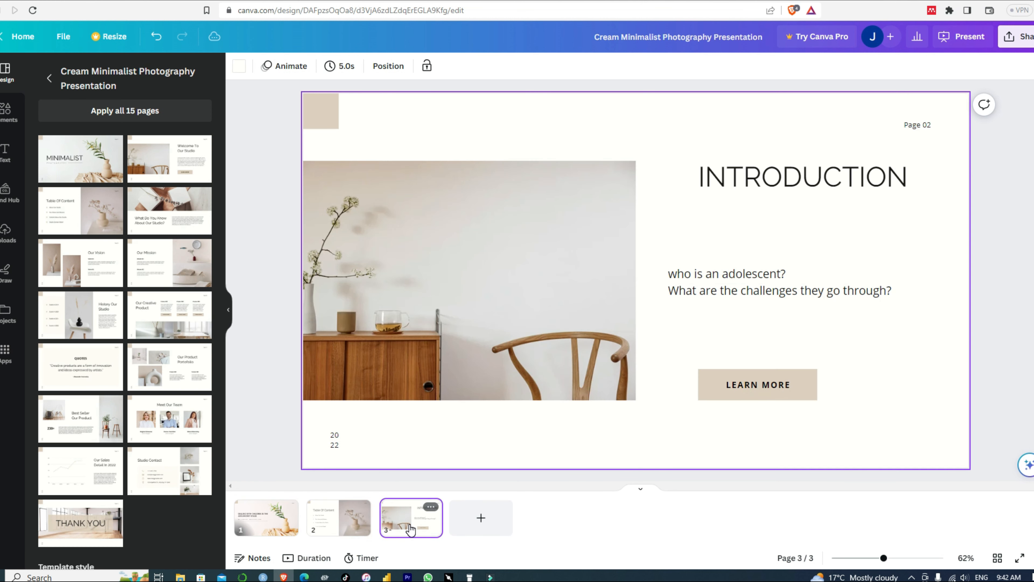
pyautogui.click(262, 523)
pyautogui.click(320, 525)
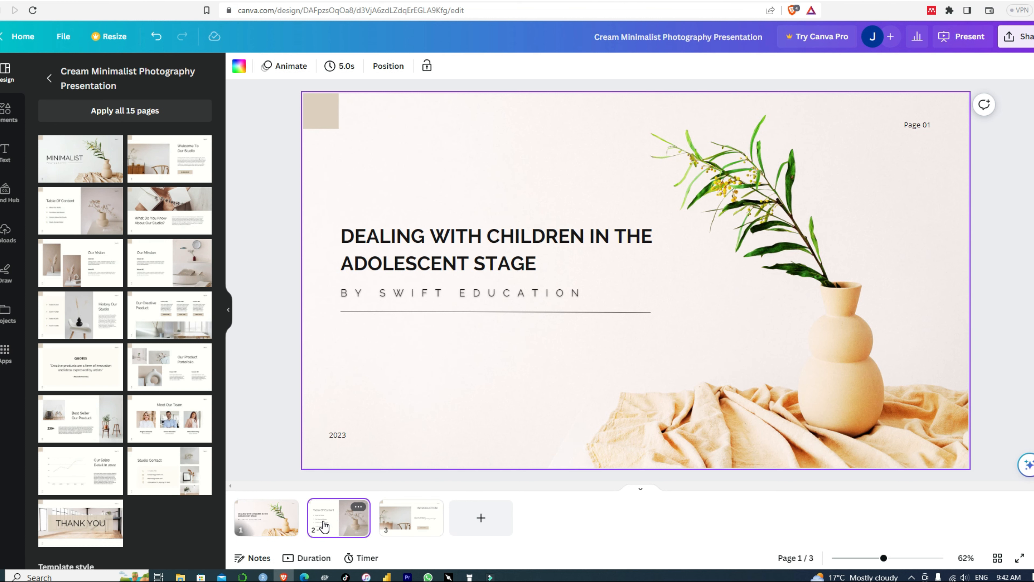
pyautogui.click(406, 526)
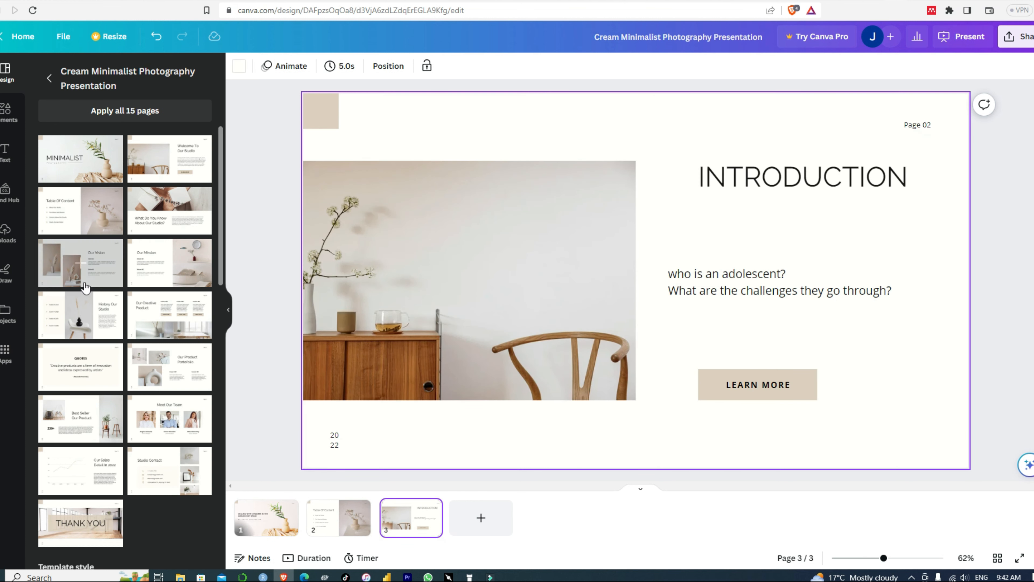
pyautogui.click(81, 267)
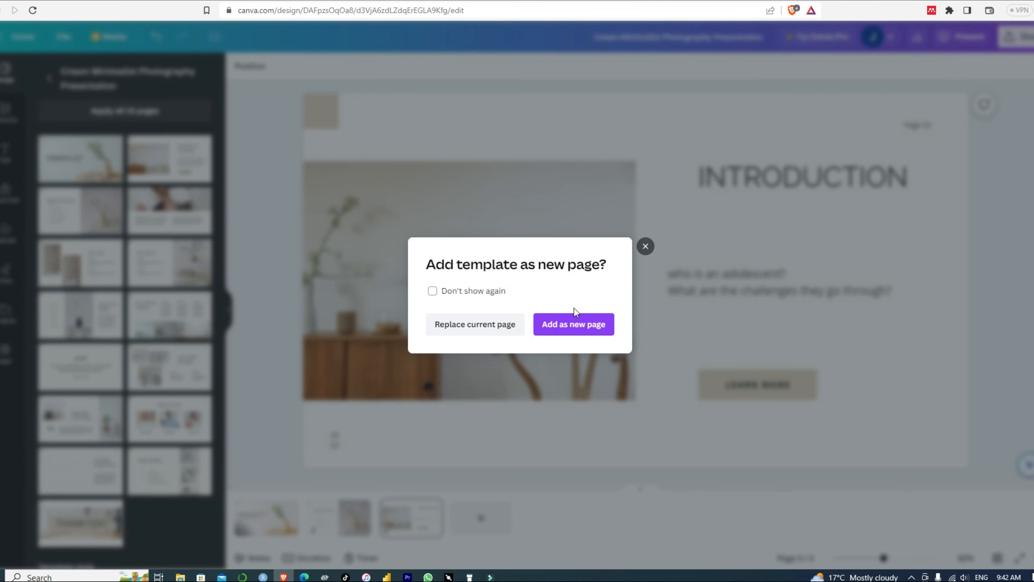
pyautogui.click(573, 324)
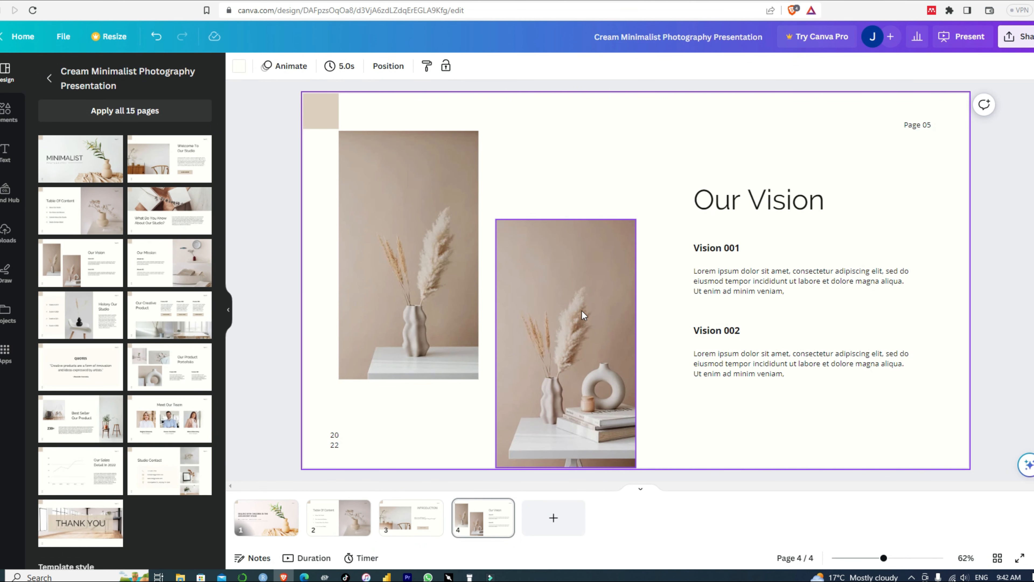
pyautogui.click(429, 258)
pyautogui.doubleClick(428, 258)
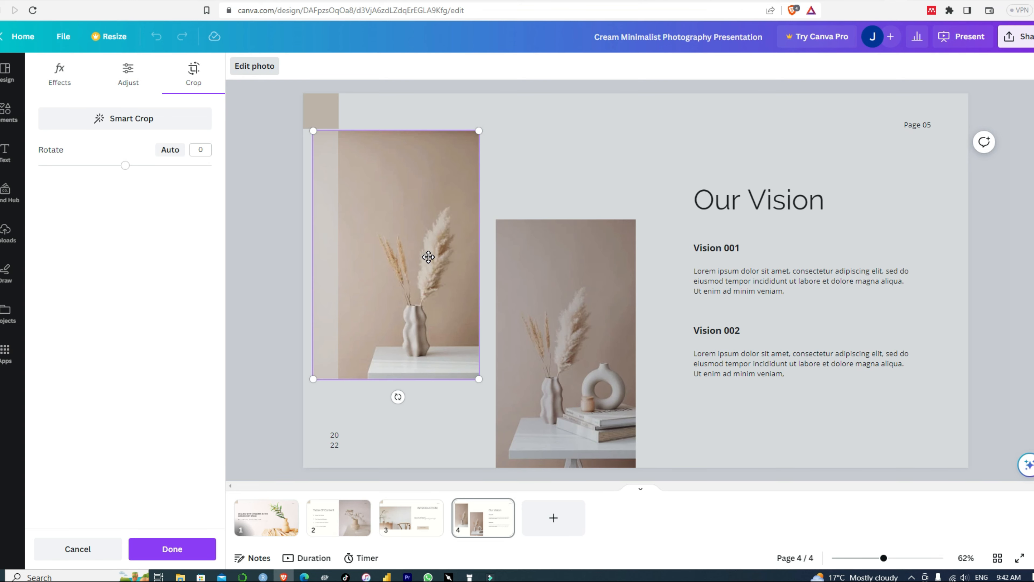
pyautogui.click(243, 69)
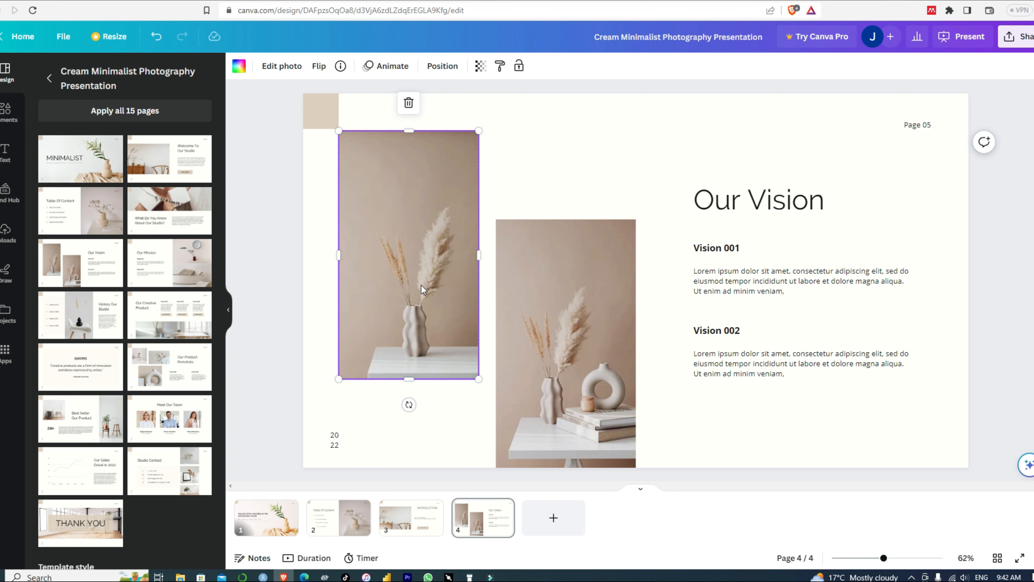
pyautogui.doubleClick(425, 264)
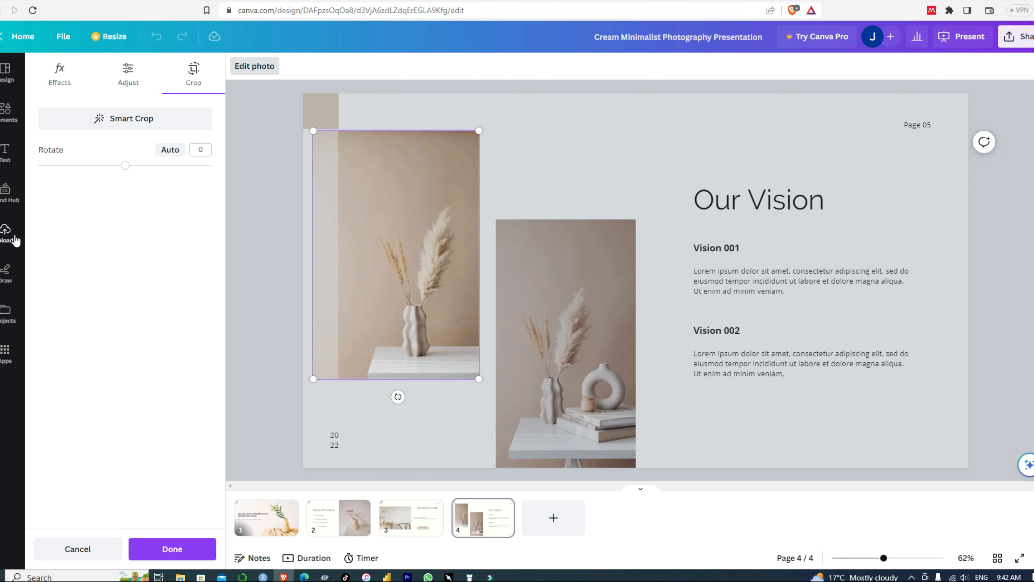
# - Replace the taller-placed vase photo beside the beige square on the "Our Vision" page with the uploaded picture of the patterned mirror
pyautogui.click(7, 234)
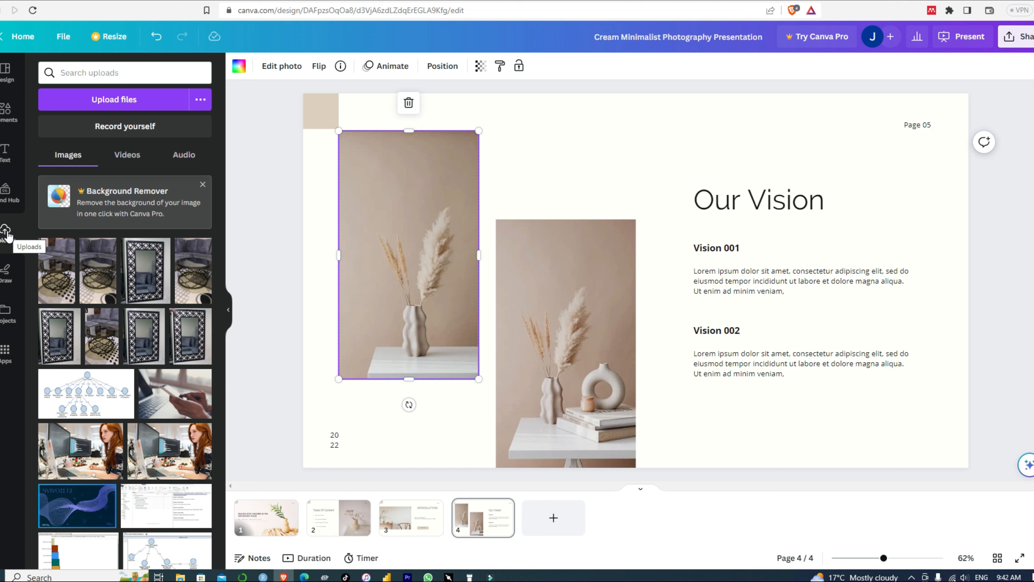
pyautogui.click(191, 340)
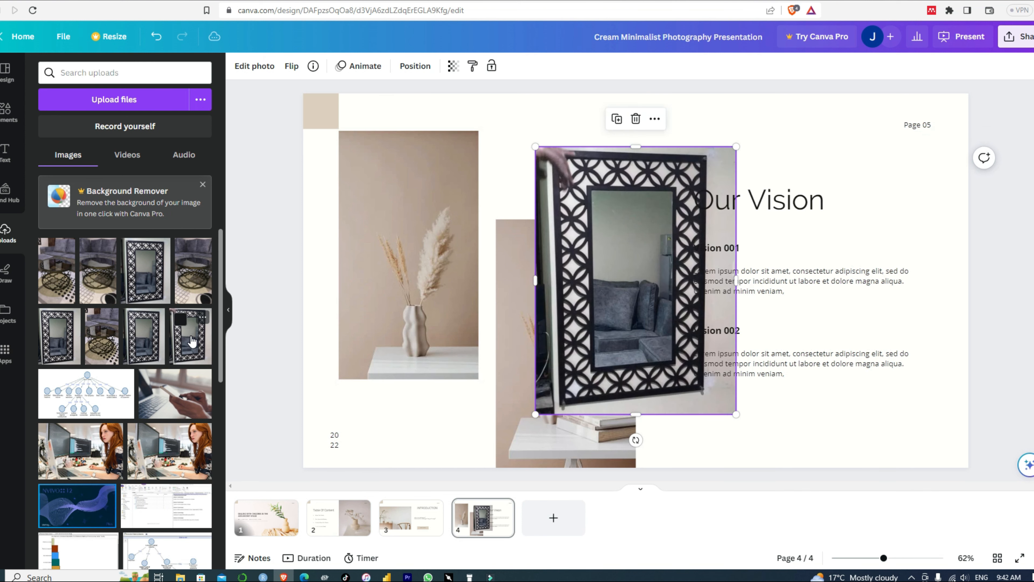
pyautogui.moveTo(608, 361); pyautogui.dragTo(471, 332)
pyautogui.click(421, 439)
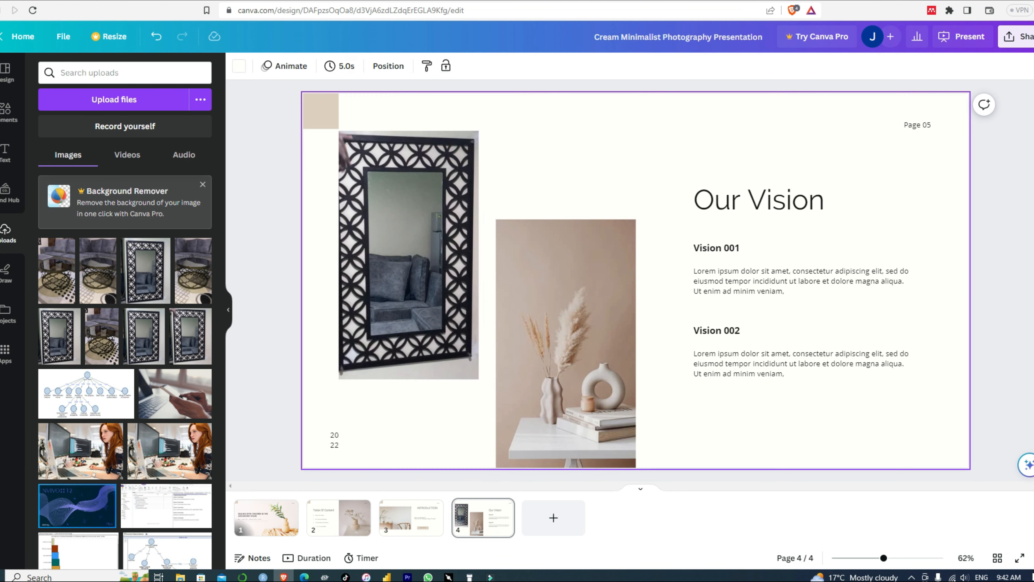
# - Replace the second vase photo on the "Our Vision" page with the uploaded picture of hands holding a tablet
pyautogui.click(535, 342)
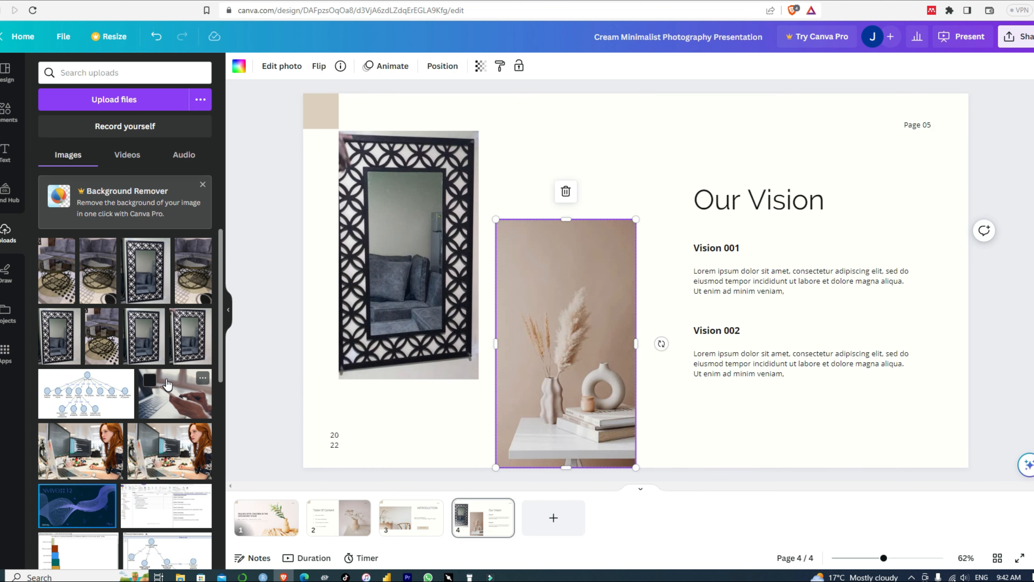
pyautogui.moveTo(167, 383); pyautogui.dragTo(538, 336)
pyautogui.moveTo(644, 239); pyautogui.dragTo(591, 353)
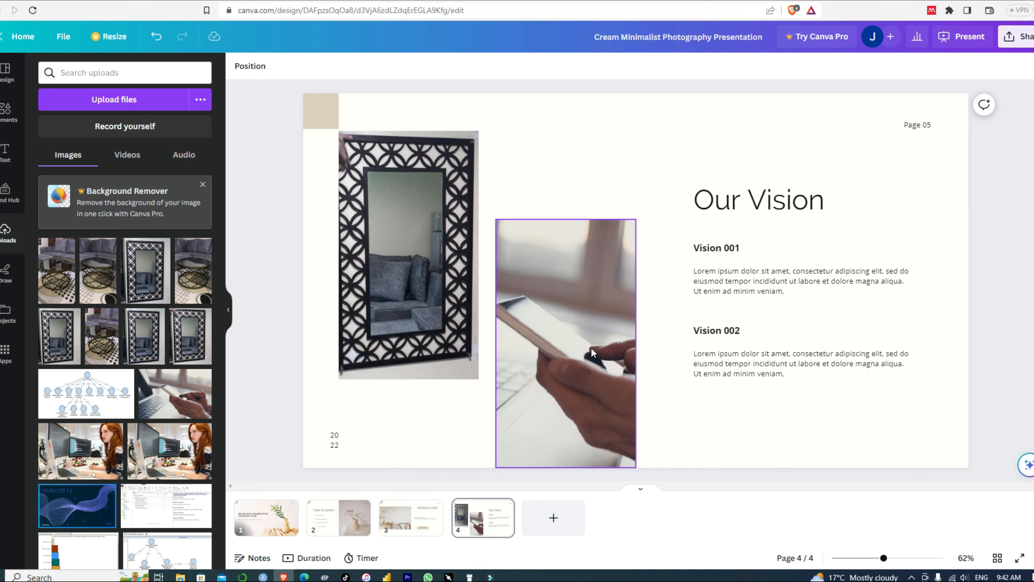
pyautogui.click(330, 454)
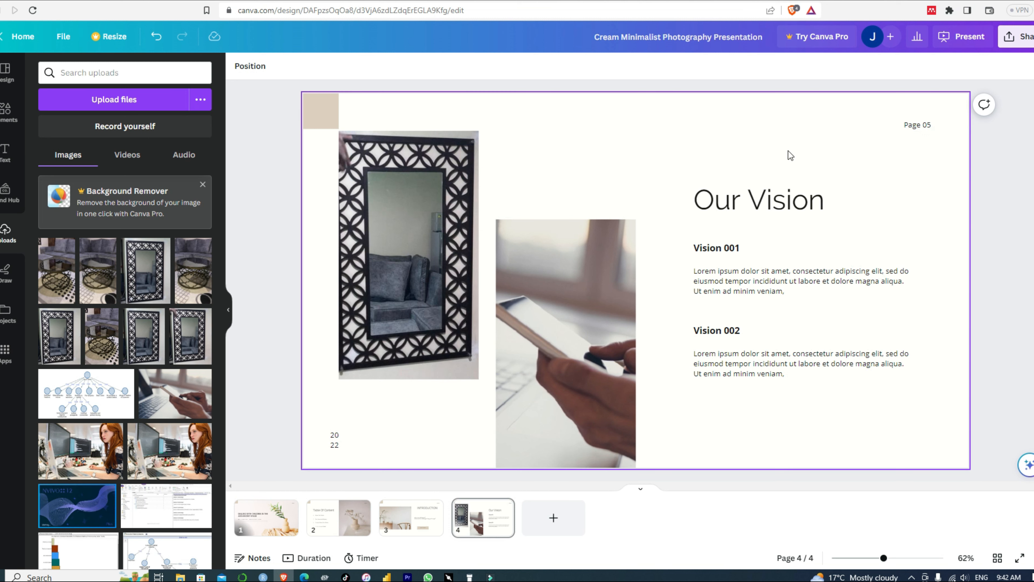
# - Dismiss the Background Remover suggestion in the uploads and go back to the full list of presentation templates
pyautogui.click(769, 202)
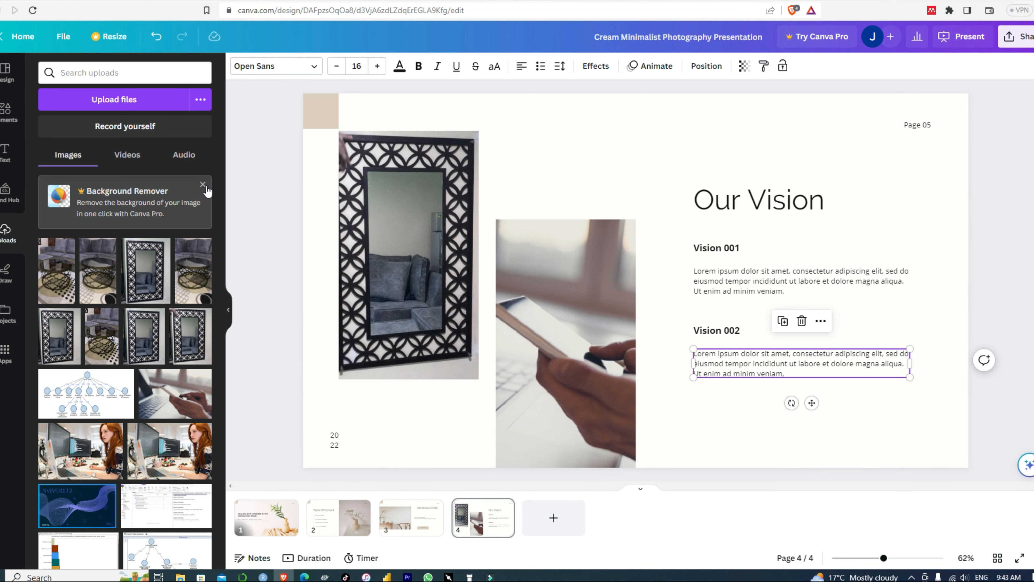
pyautogui.click(203, 185)
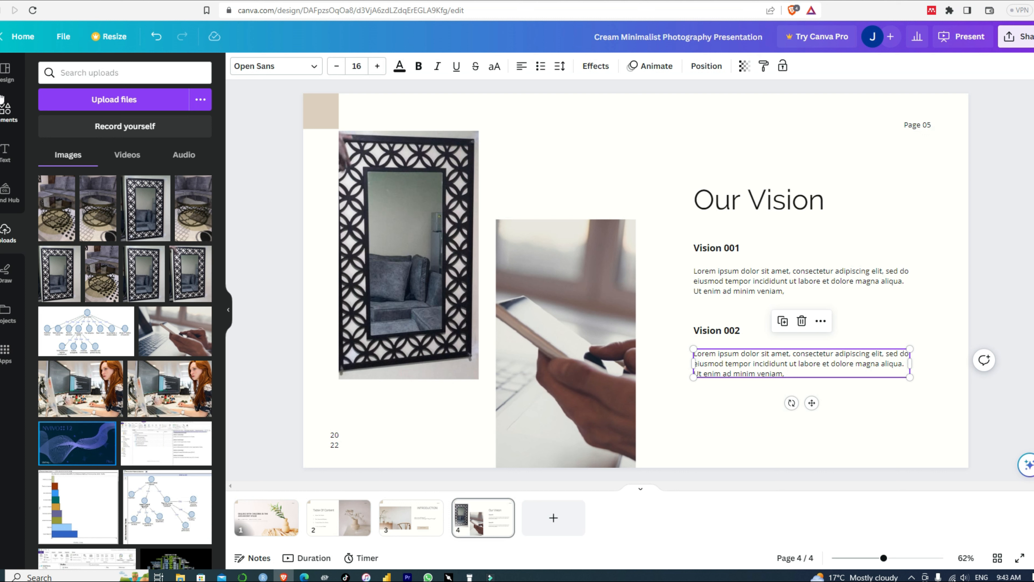
pyautogui.click(5, 73)
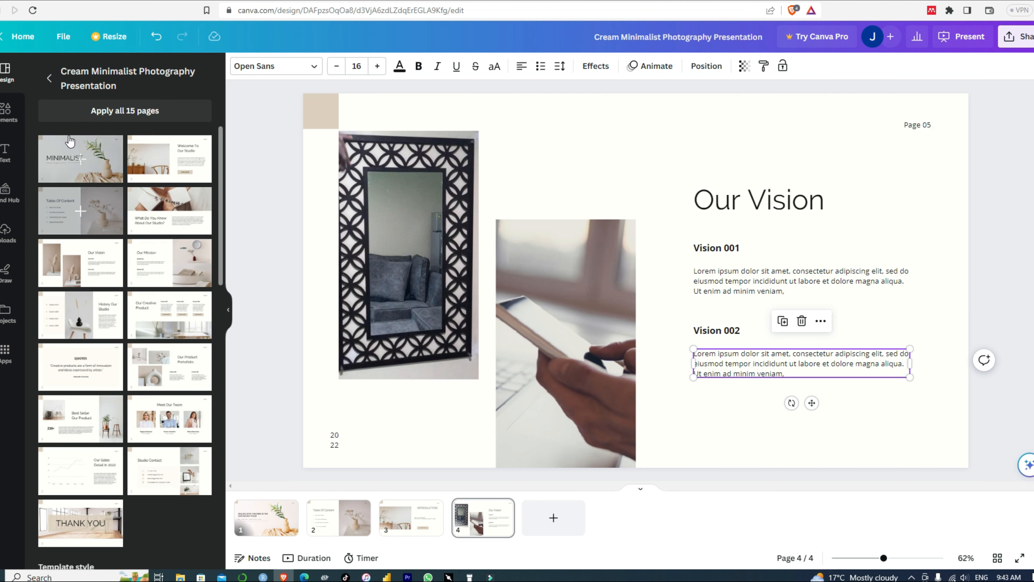
pyautogui.click(51, 80)
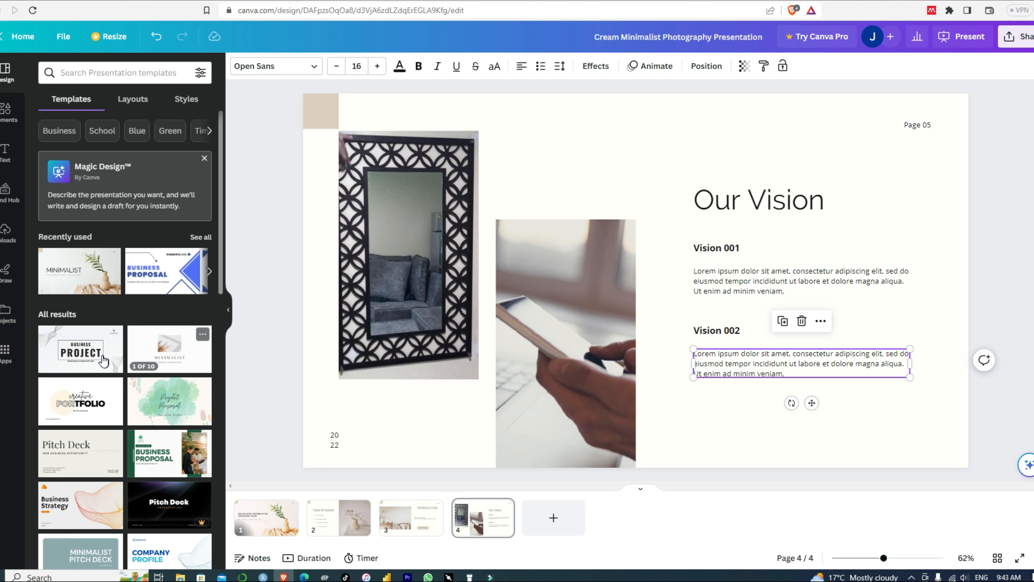
# - Apply the "Experience" page of the orange and white Business Strategy template to page 4
pyautogui.scroll(-4, 171, 359)
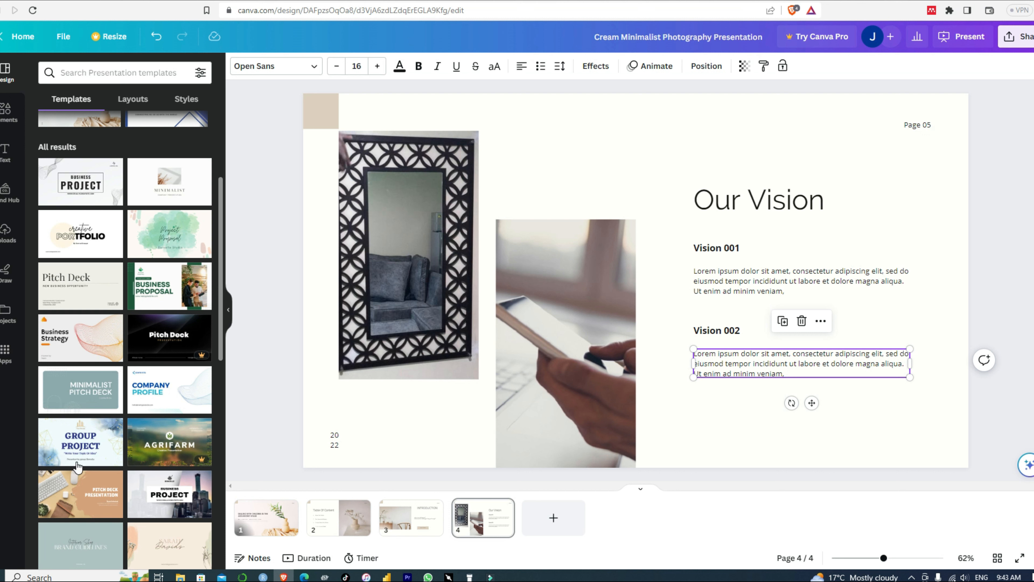
pyautogui.click(76, 339)
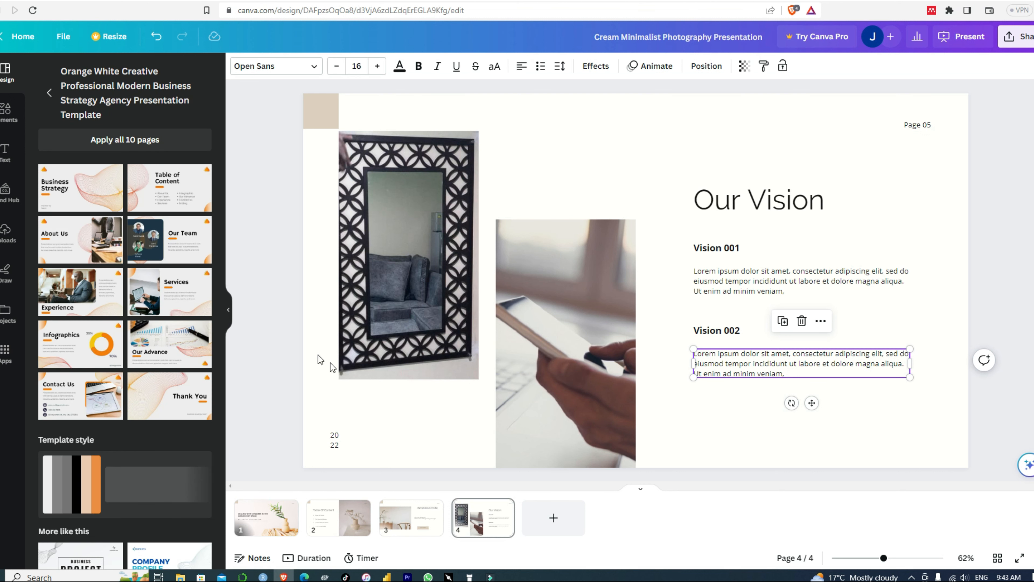
pyautogui.click(81, 297)
pyautogui.click(690, 464)
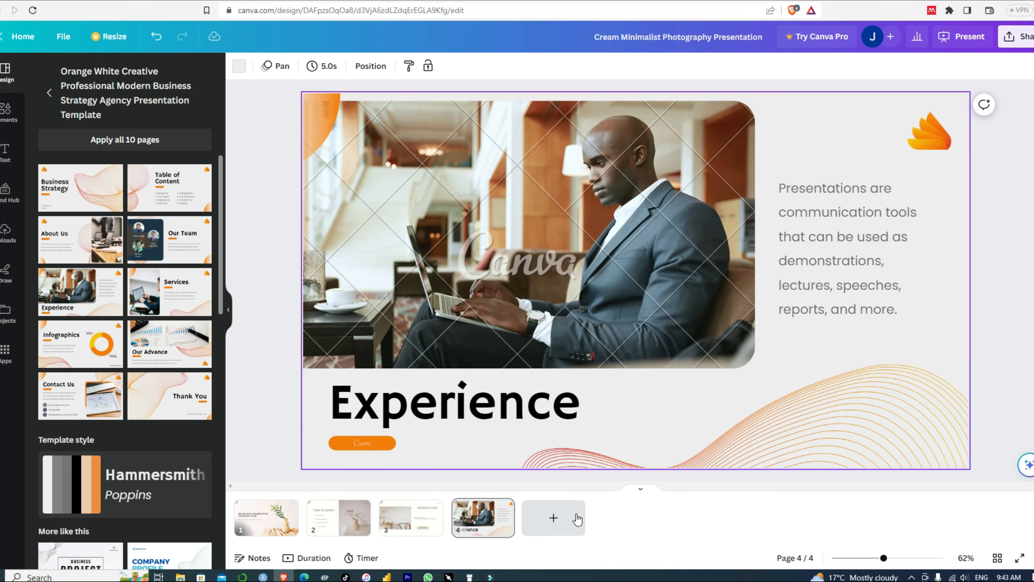
pyautogui.click(529, 271)
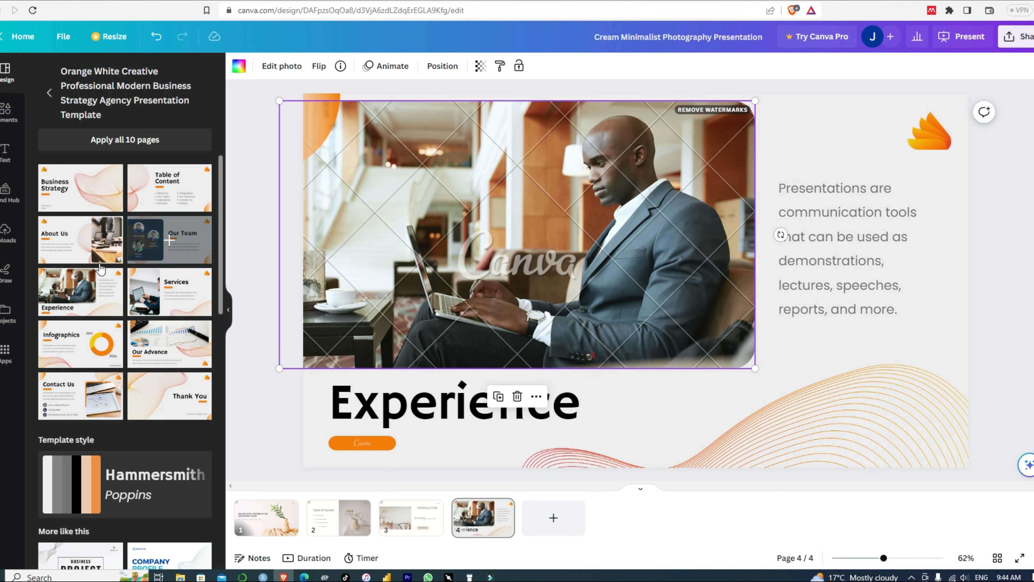
# - Apply the January-to-April timeline page of the "Grey minimalist business project presentation" template to page 4
pyautogui.click(50, 96)
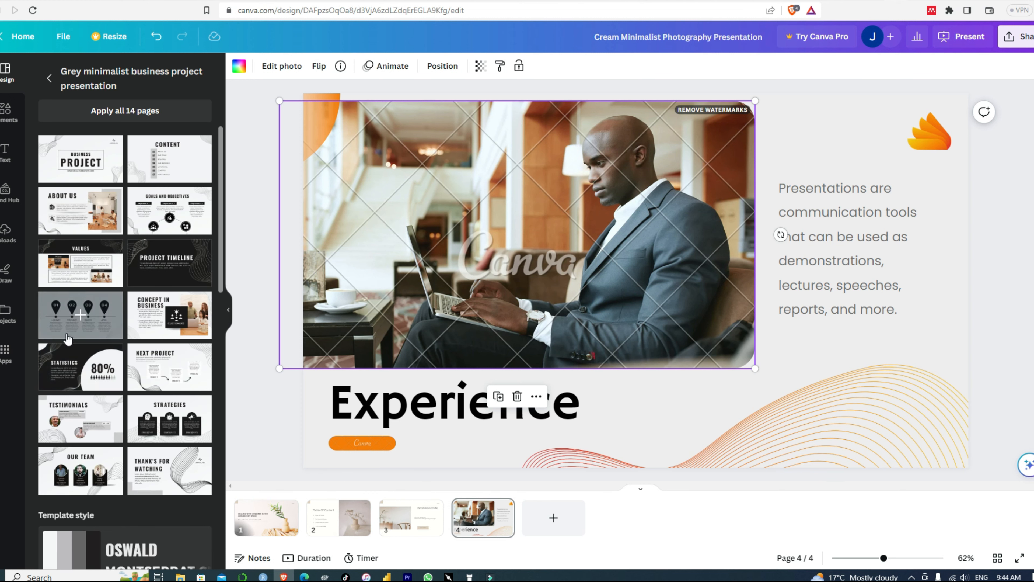
pyautogui.click(82, 321)
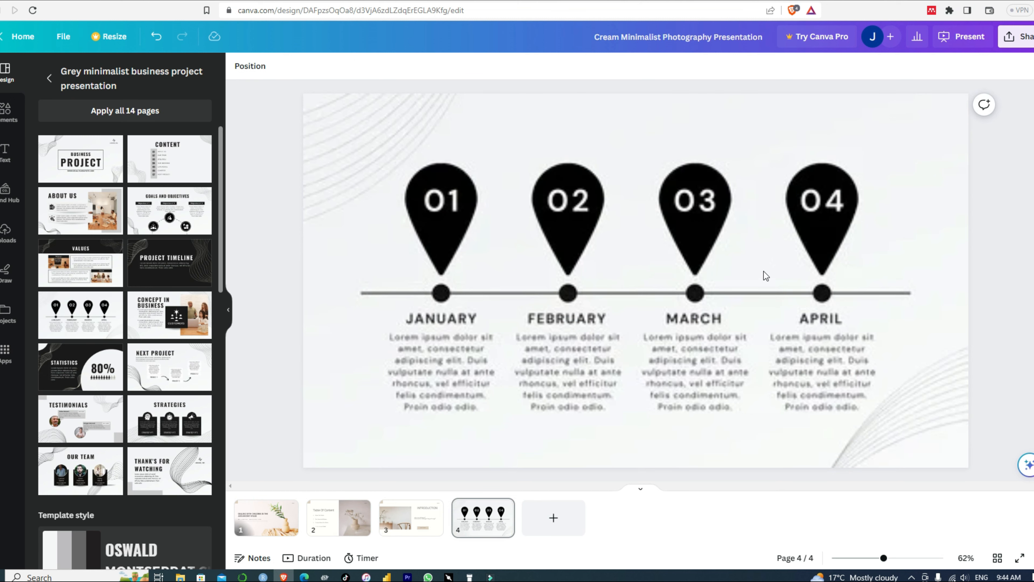
pyautogui.click(648, 297)
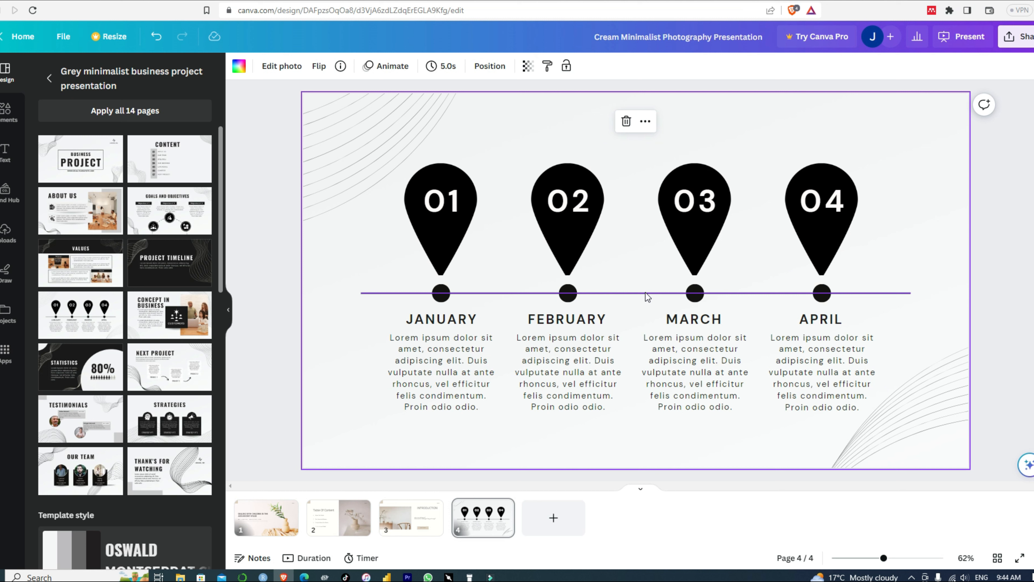
pyautogui.click(271, 343)
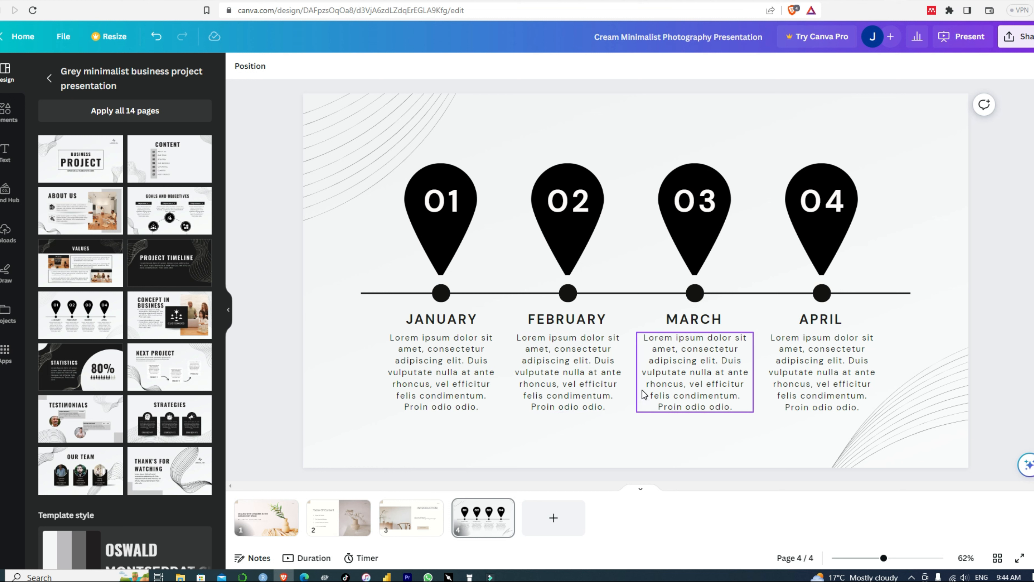
# - Download all pages of the presentation as a PPTX file
pyautogui.click(1013, 44)
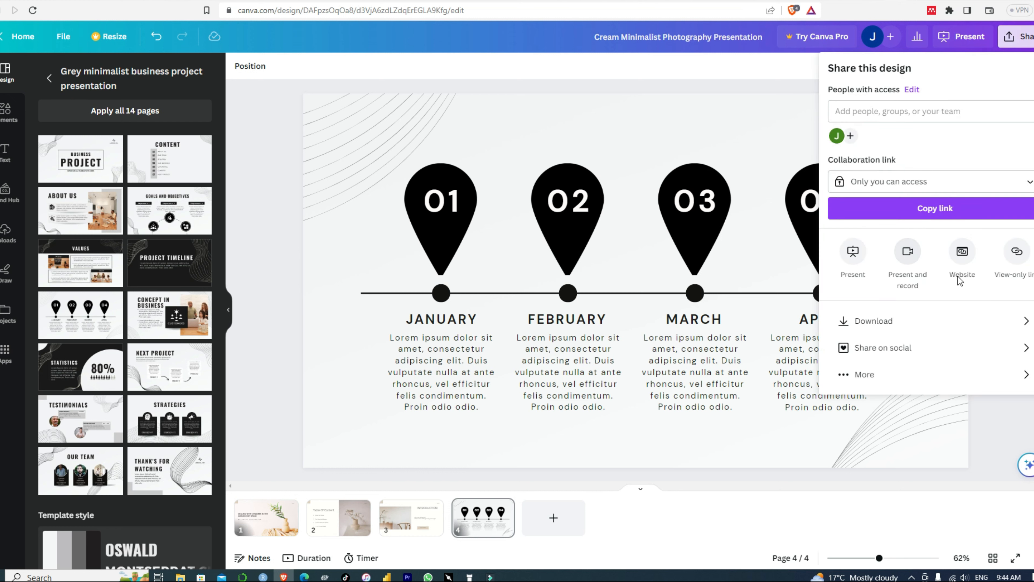
pyautogui.click(865, 322)
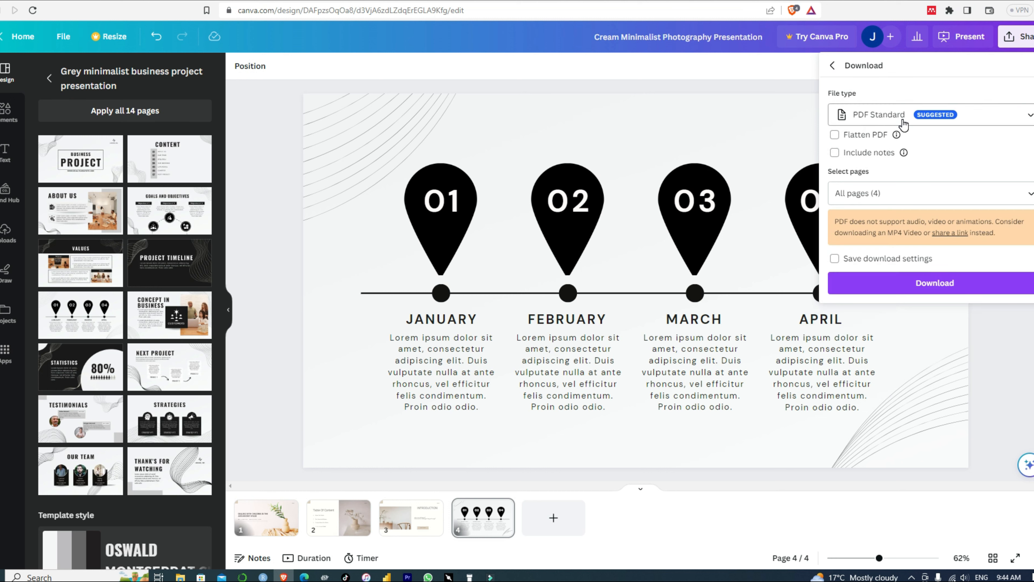
pyautogui.click(1028, 122)
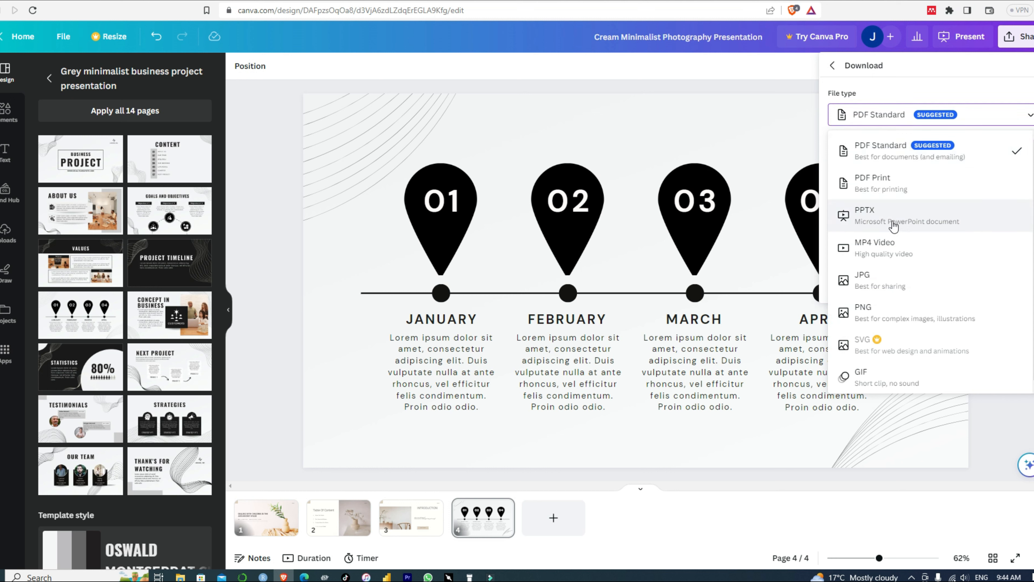
pyautogui.click(908, 230)
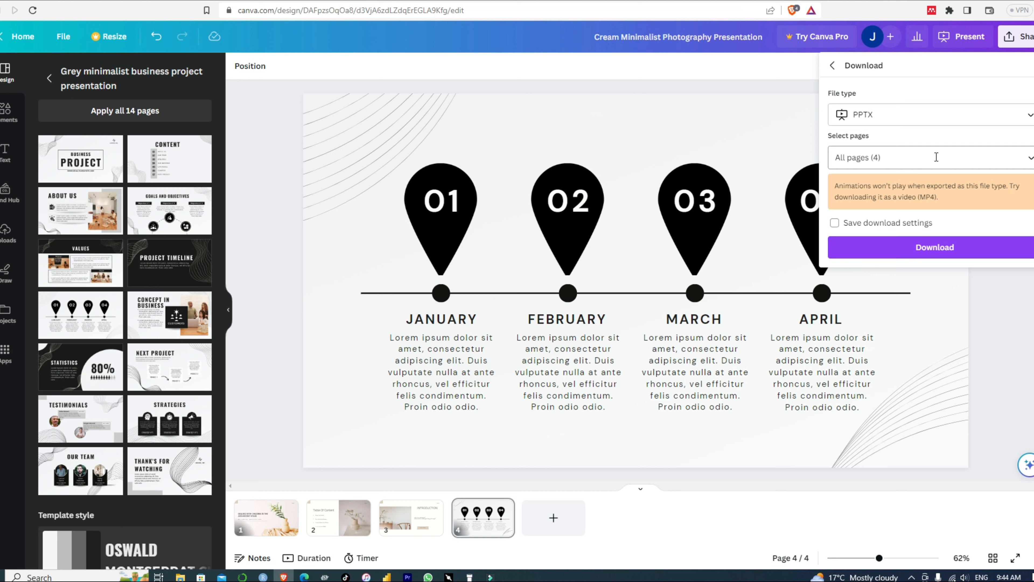
pyautogui.click(956, 252)
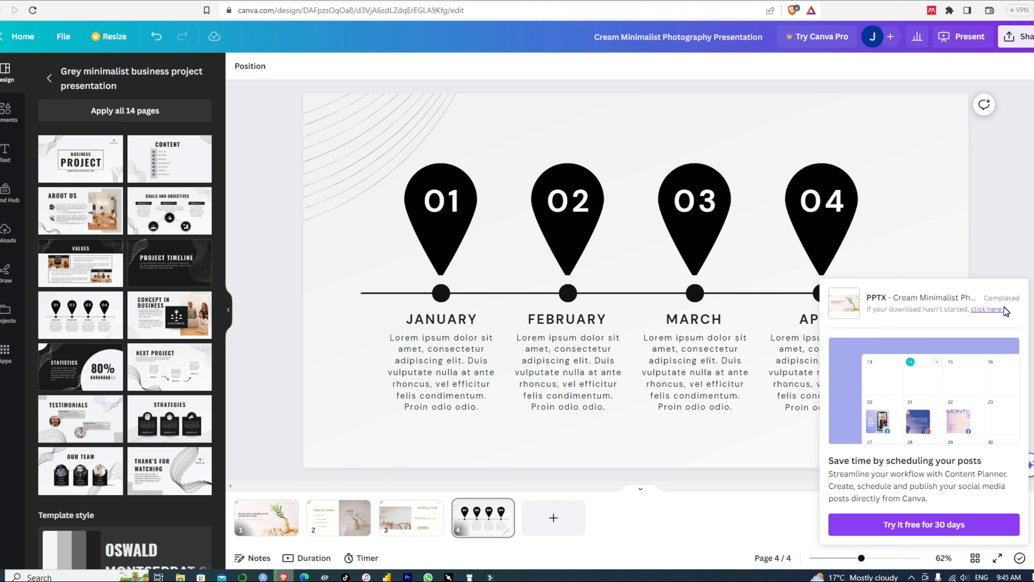
# - Save the downloaded PowerPoint file to the Desktop under the name "Adolescend challenges"
pyautogui.click(1004, 308)
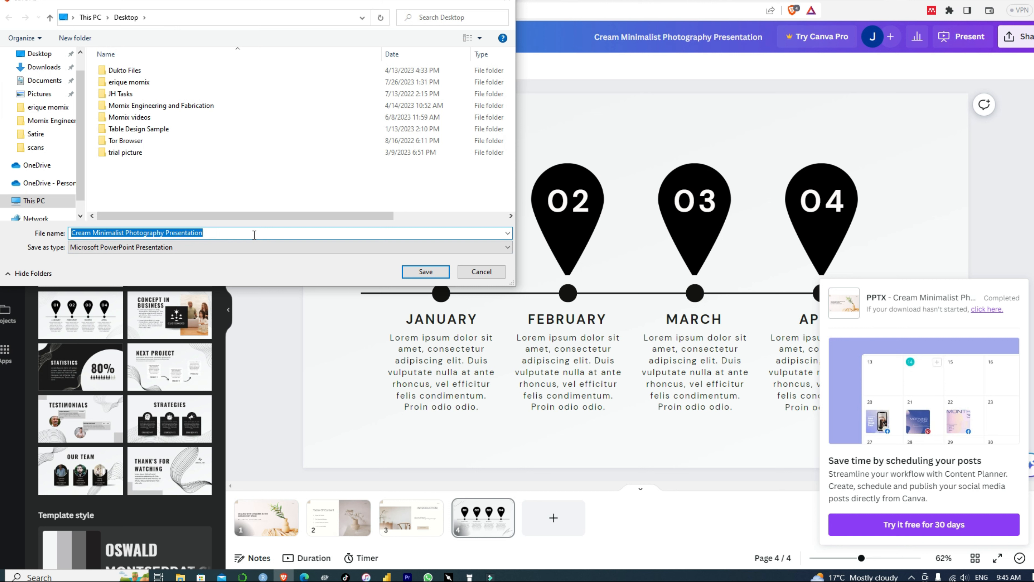
pyautogui.write('Adolescend challenges')
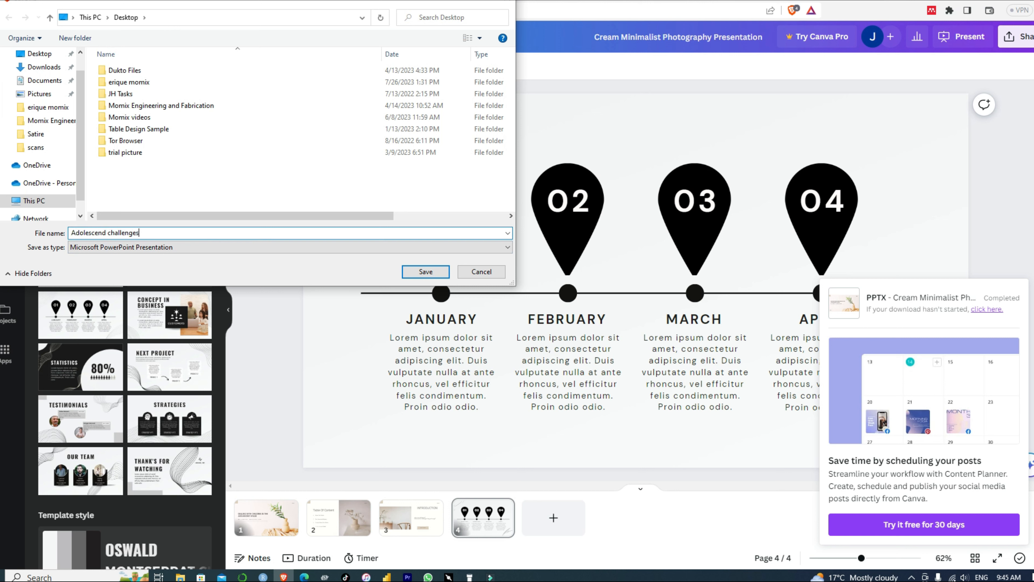
pyautogui.click(420, 272)
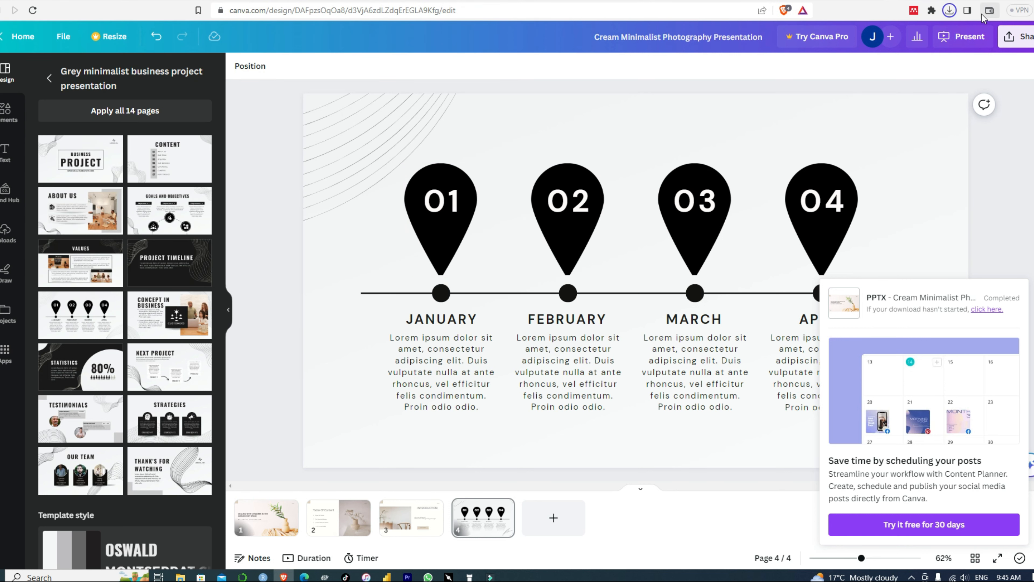
# - Open the downloaded presentation in PowerPoint with editing enabled, and look through all its slides, ending on the title slide
pyautogui.click(949, 11)
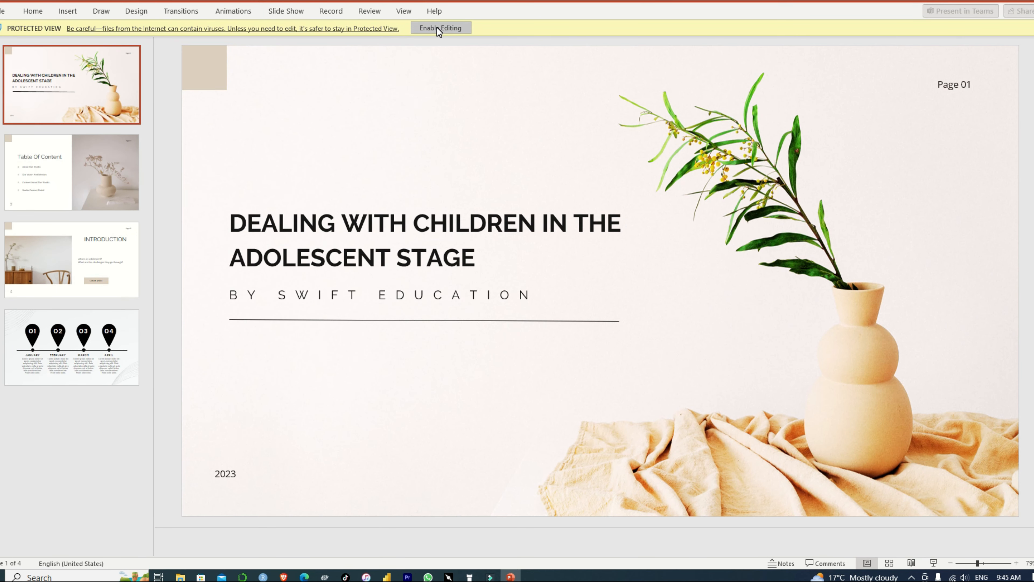
pyautogui.click(436, 27)
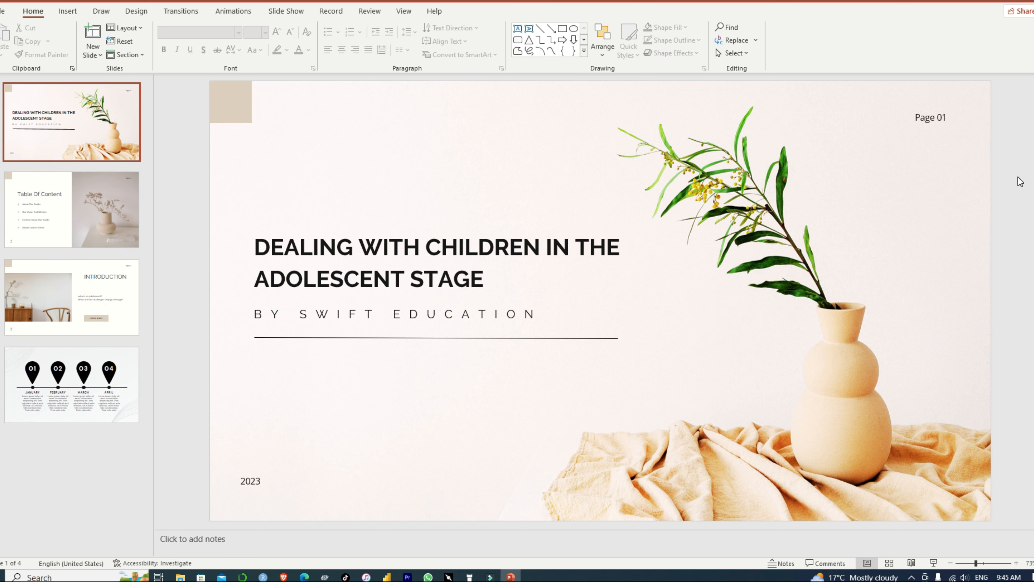
pyautogui.click(59, 220)
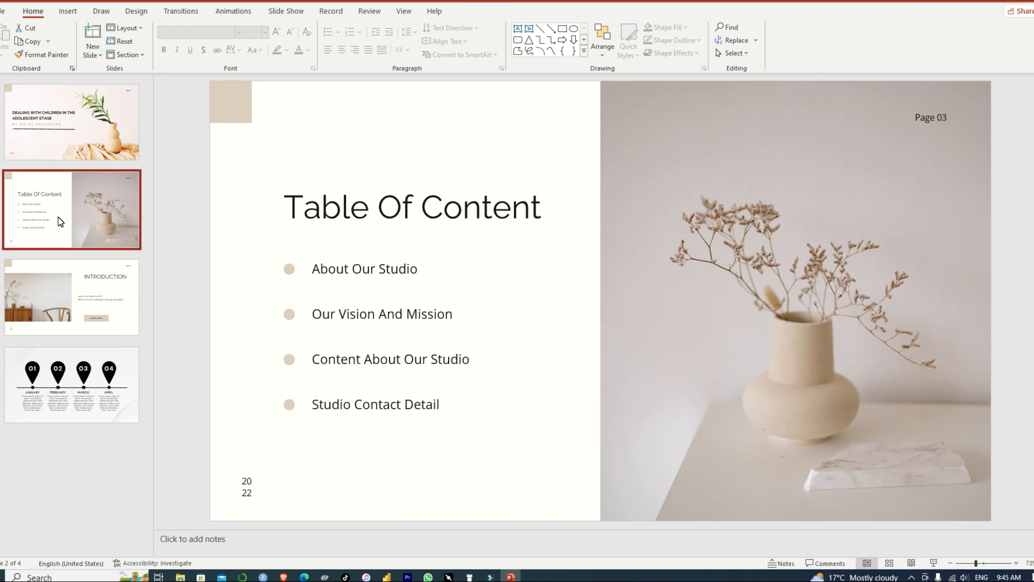
pyautogui.click(67, 299)
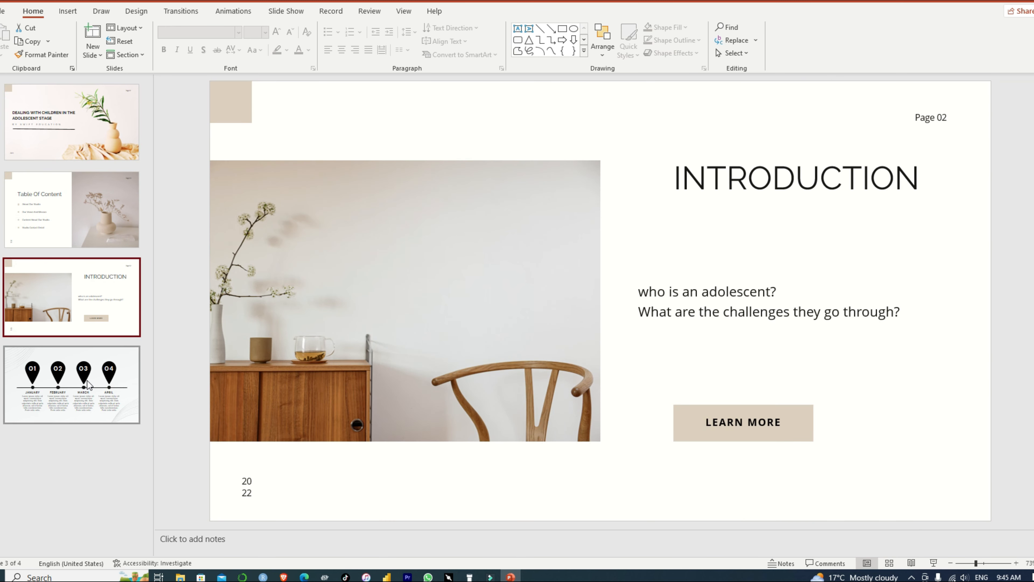
pyautogui.click(89, 385)
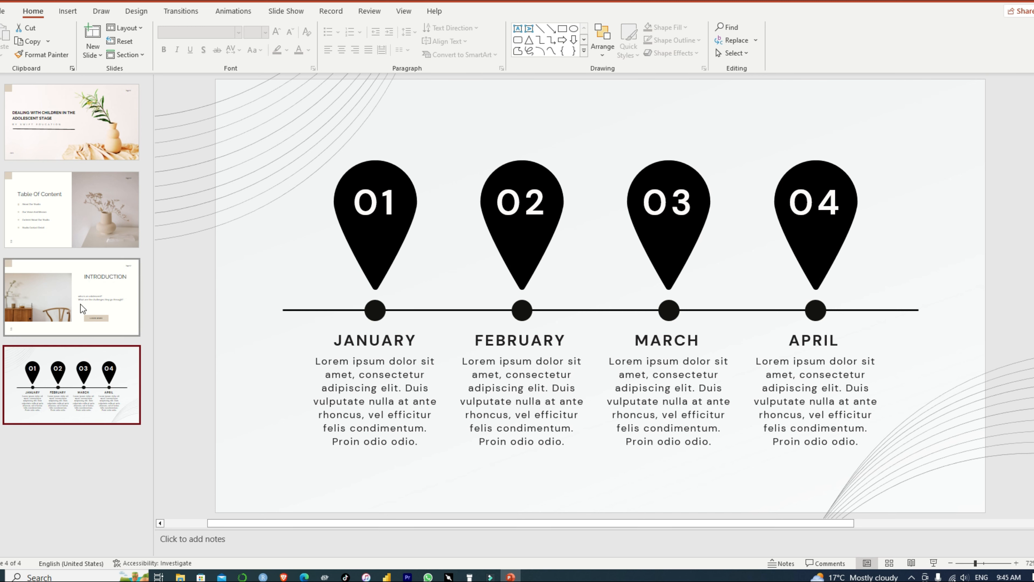
pyautogui.click(95, 124)
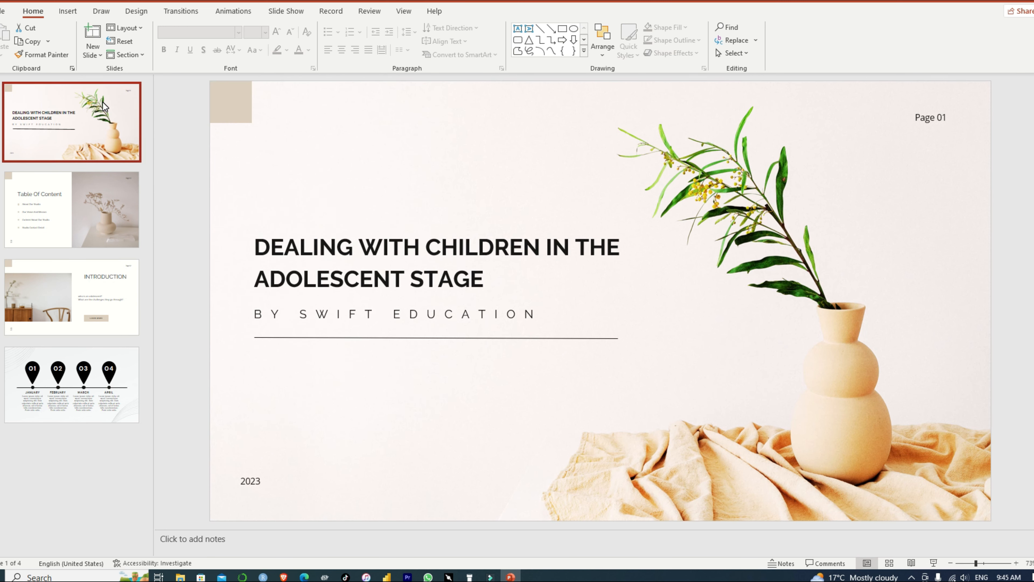